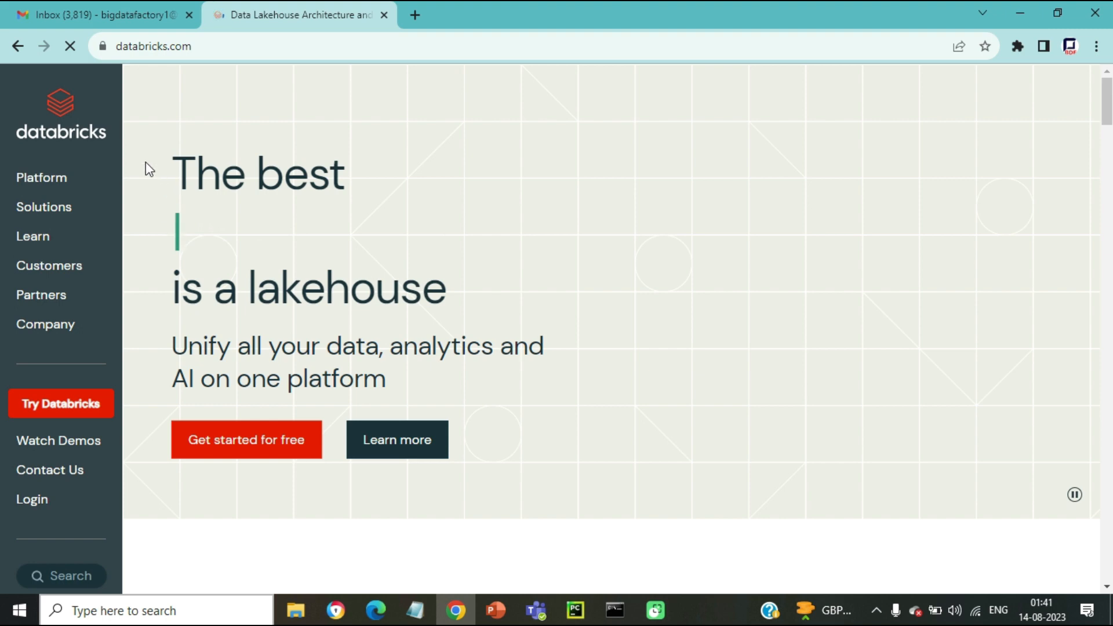
Step: Open the Databricks free-trial sign-up form and correct the last name in the account details
{"action": "left_click", "coordinate": [39, 409]}
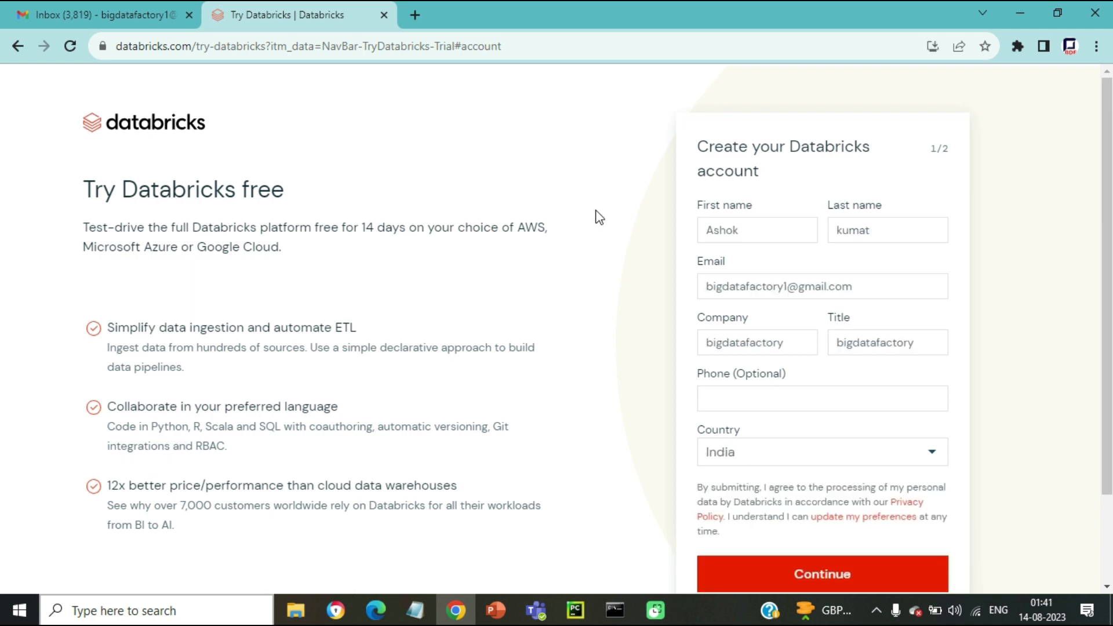
{"action": "left_click_drag", "start_coordinate": [698, 147], "coordinate": [859, 155]}
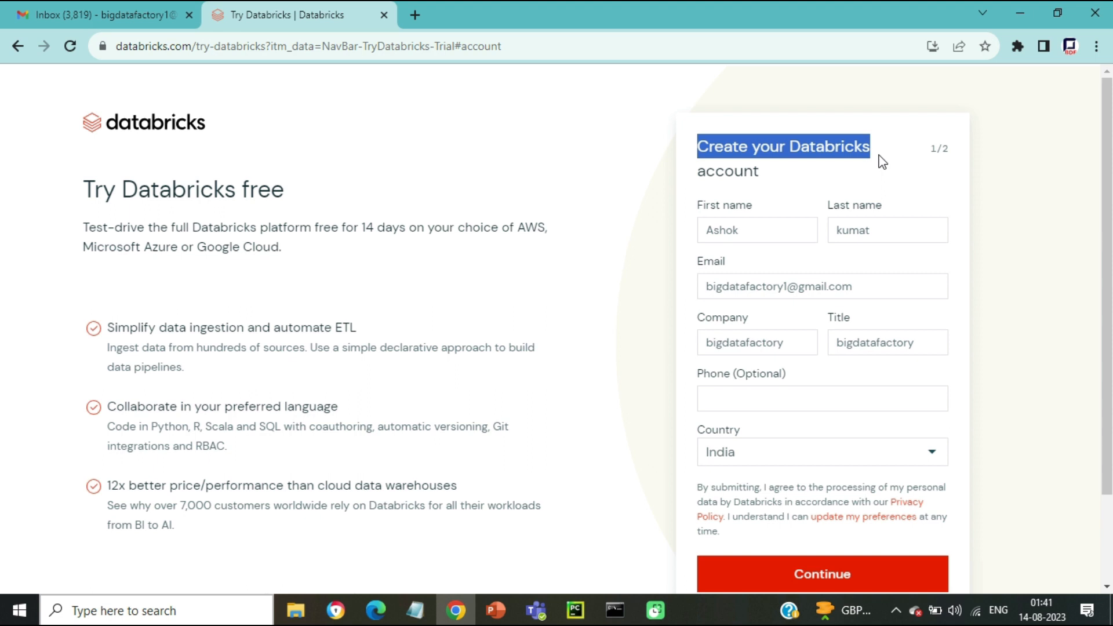
{"action": "left_click", "coordinate": [888, 231]}
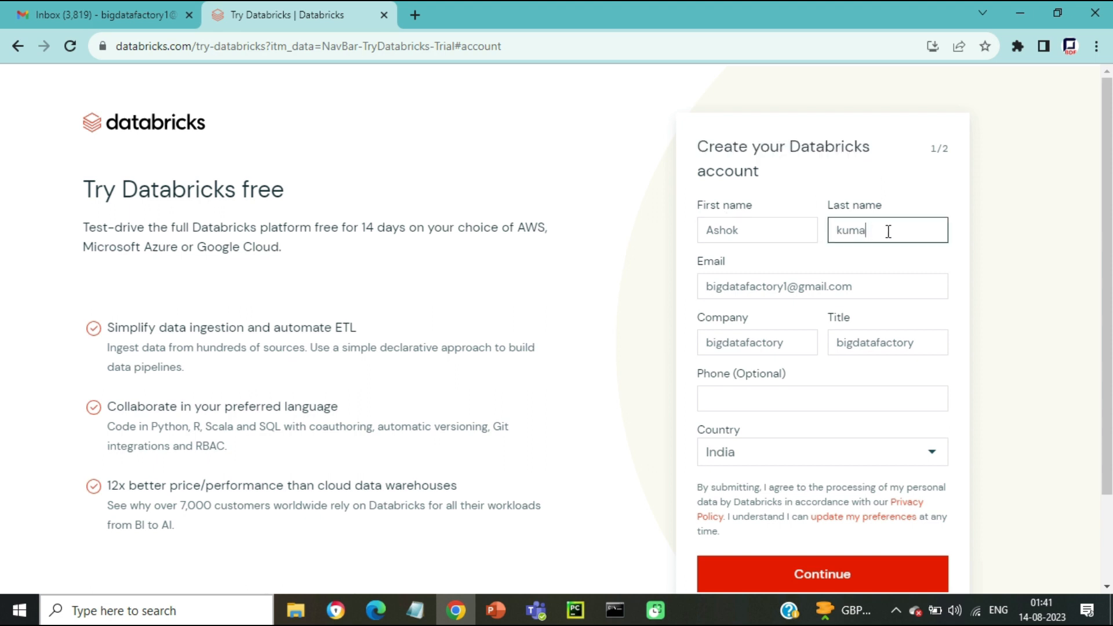
{"action": "left_click", "coordinate": [751, 231]}
{"action": "left_click_drag", "start_coordinate": [700, 226], "coordinate": [884, 236]}
{"action": "left_click", "coordinate": [883, 236]}
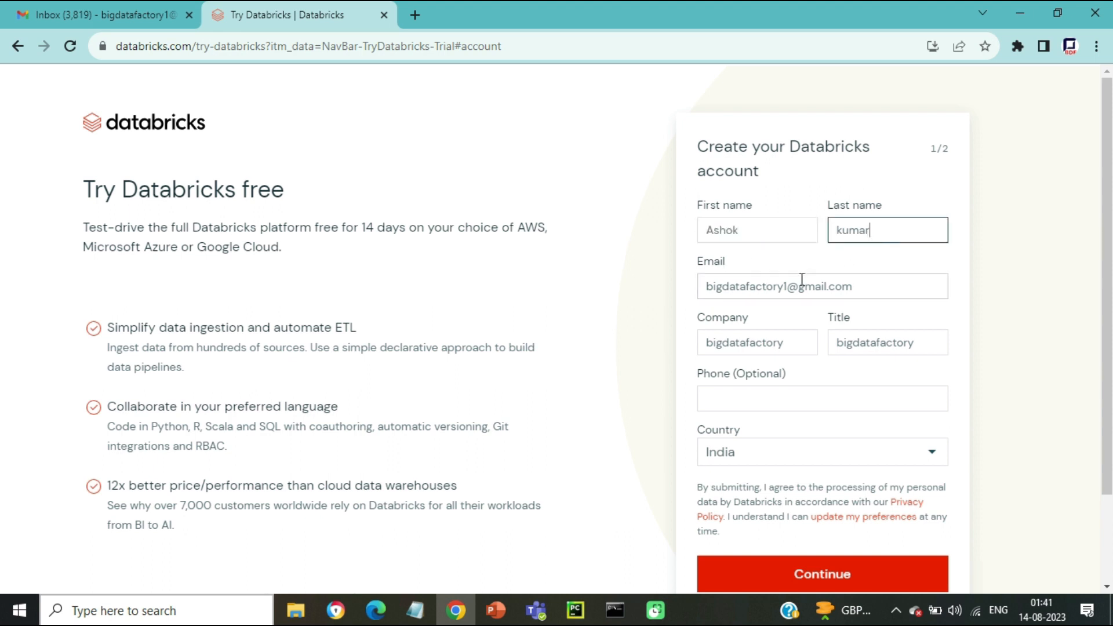
Step: Edit the account's email address and submit the first page of the sign-up form with India as the country
{"action": "left_click_drag", "start_coordinate": [722, 292], "coordinate": [798, 296]}
{"action": "left_click", "coordinate": [794, 293]}
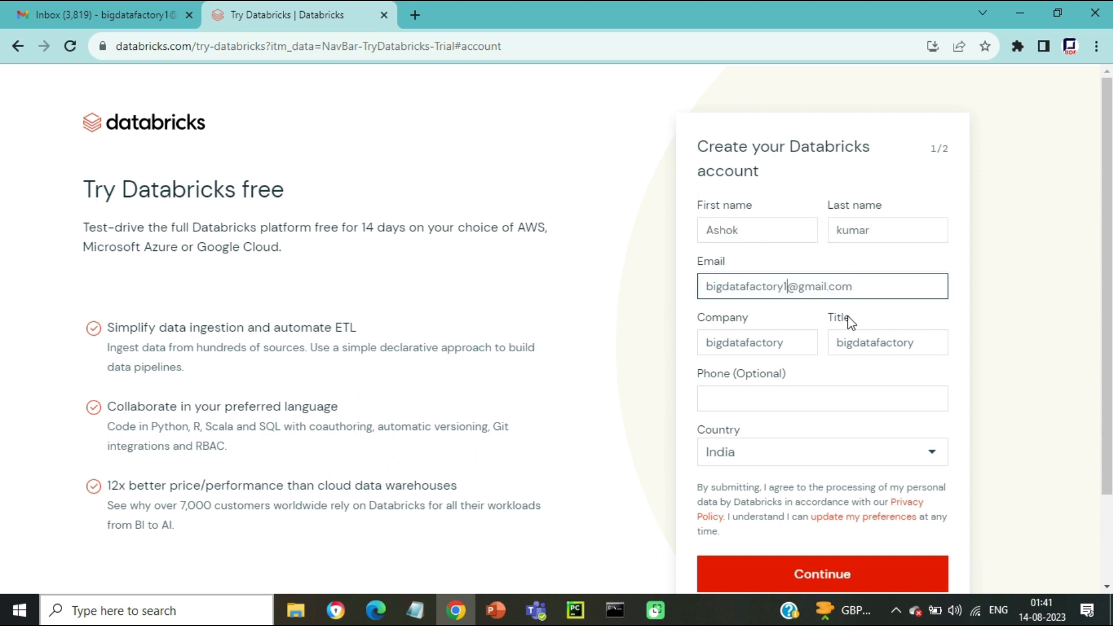
{"action": "type", "text": "1"}
{"action": "left_click", "coordinate": [825, 358]}
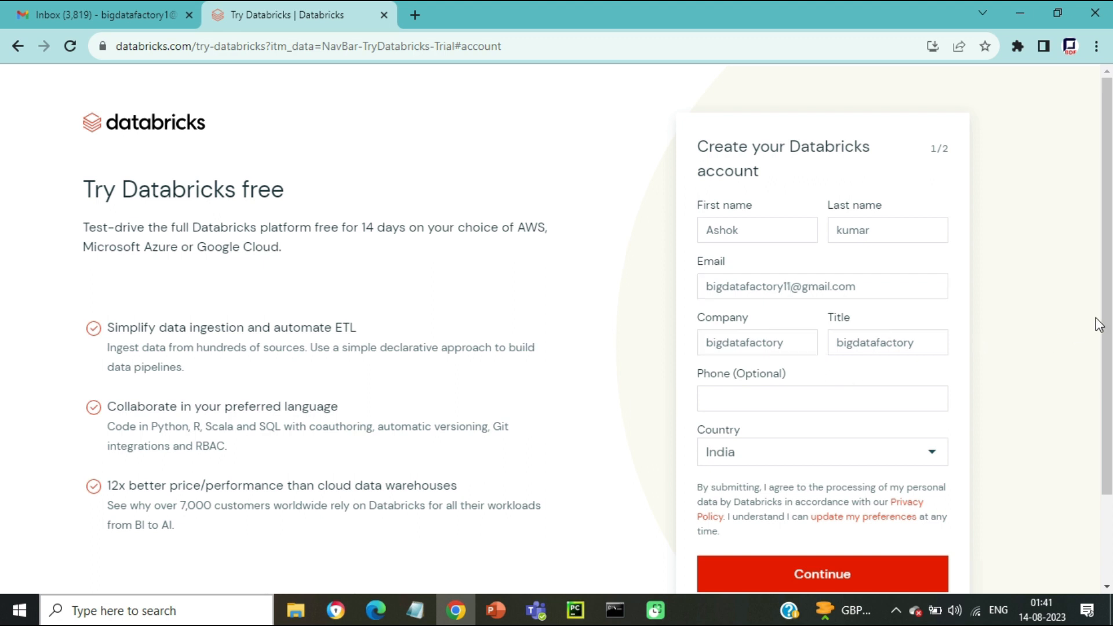
{"action": "scroll", "coordinate": [754, 366], "scroll_direction": "down", "scroll_amount": 2}
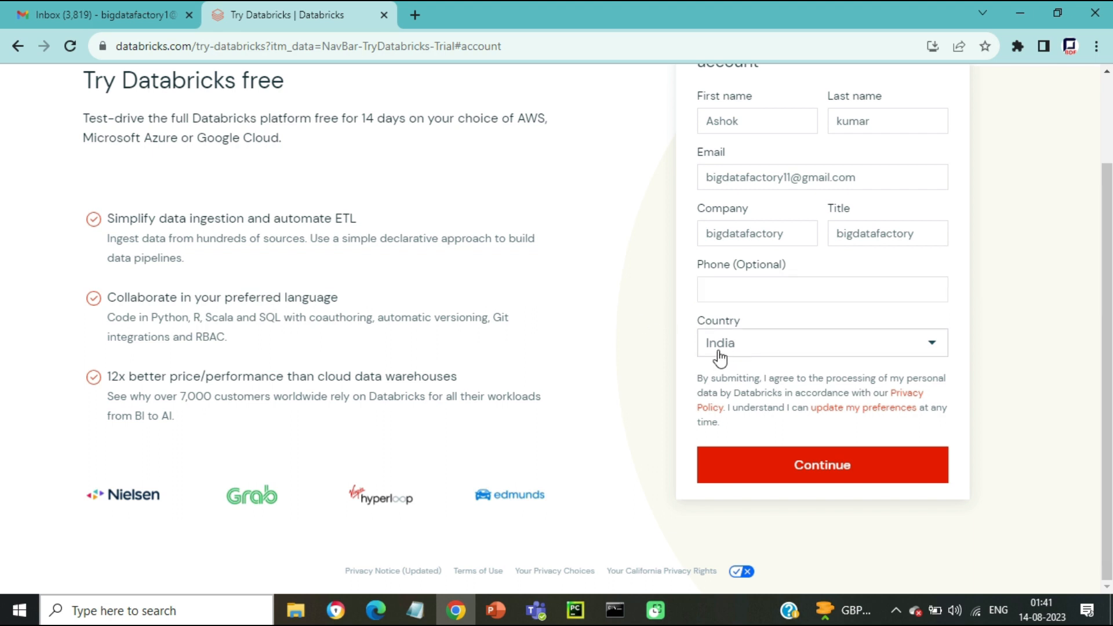
{"action": "left_click", "coordinate": [805, 469]}
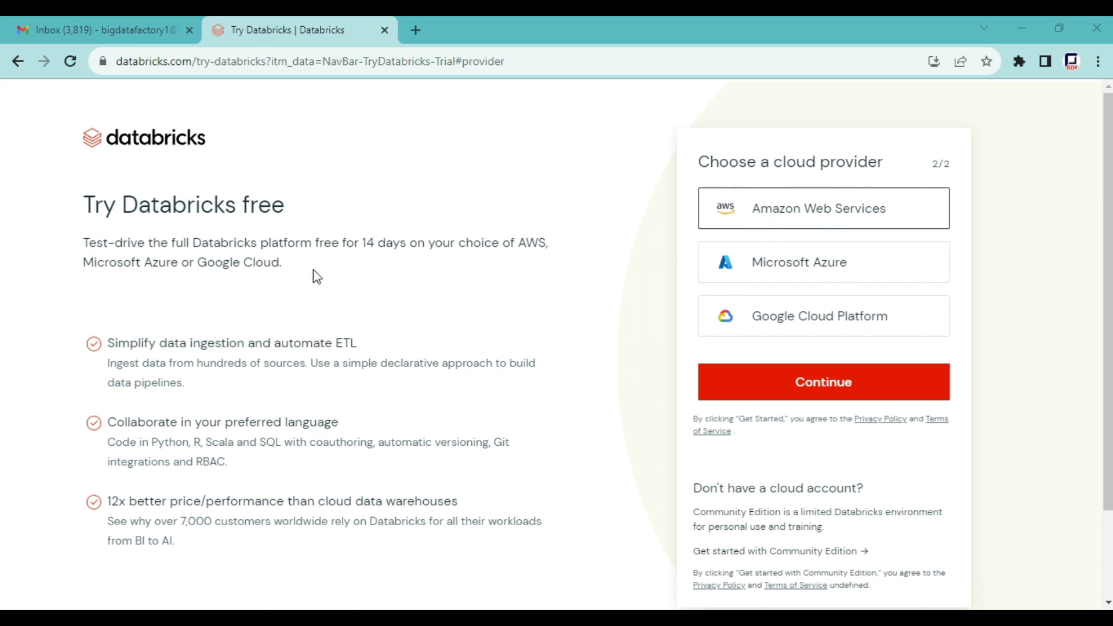
Step: Choose to get started with the Community Edition instead of a cloud provider
{"action": "scroll", "coordinate": [464, 342], "scroll_direction": "down", "scroll_amount": 2}
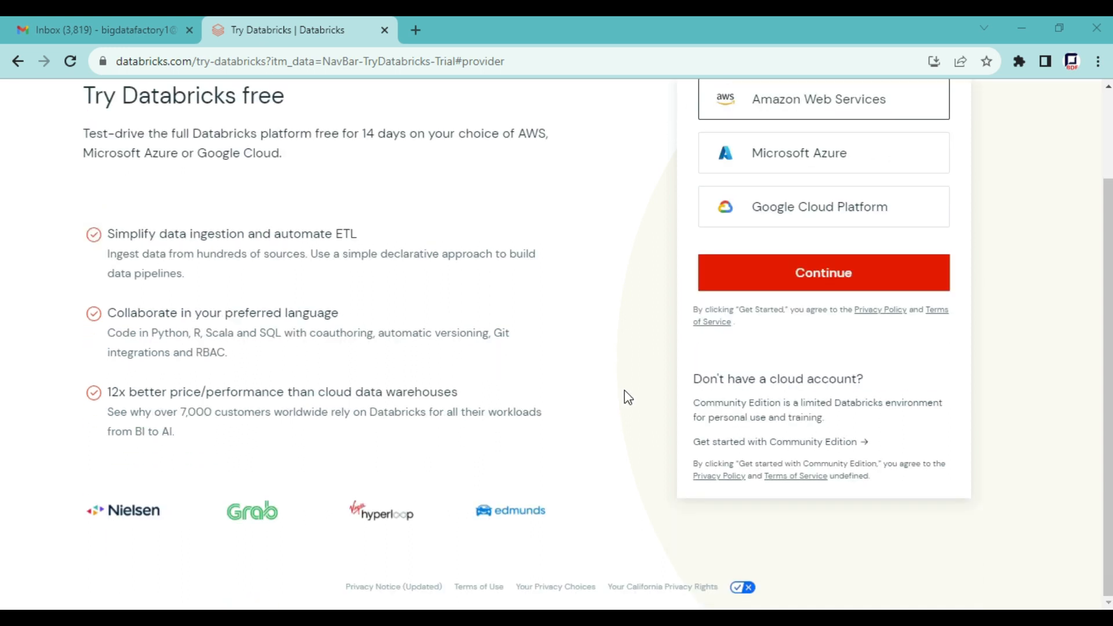
{"action": "left_click_drag", "start_coordinate": [691, 444], "coordinate": [864, 445]}
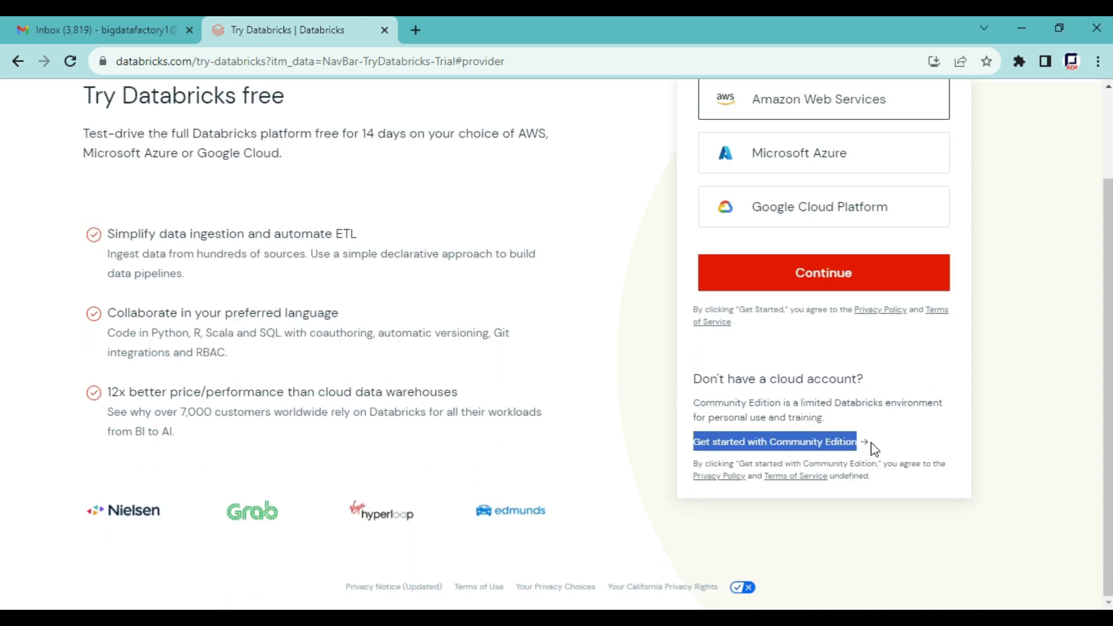
{"action": "left_click", "coordinate": [787, 450]}
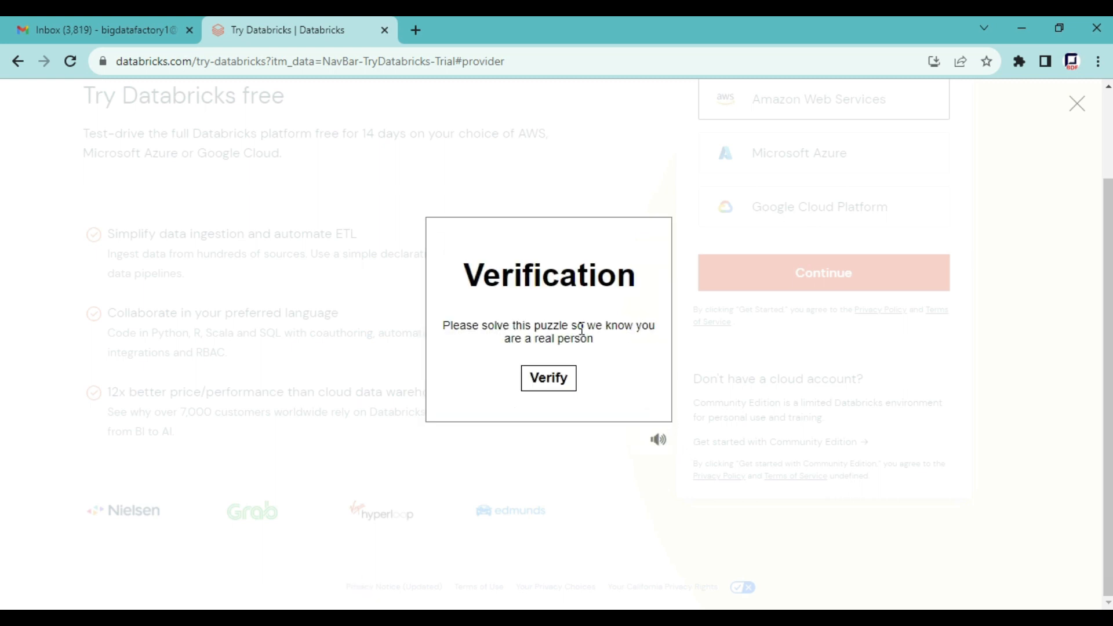
Step: Complete the human verification puzzle by picking the banana picture in each round
{"action": "left_click", "coordinate": [538, 385]}
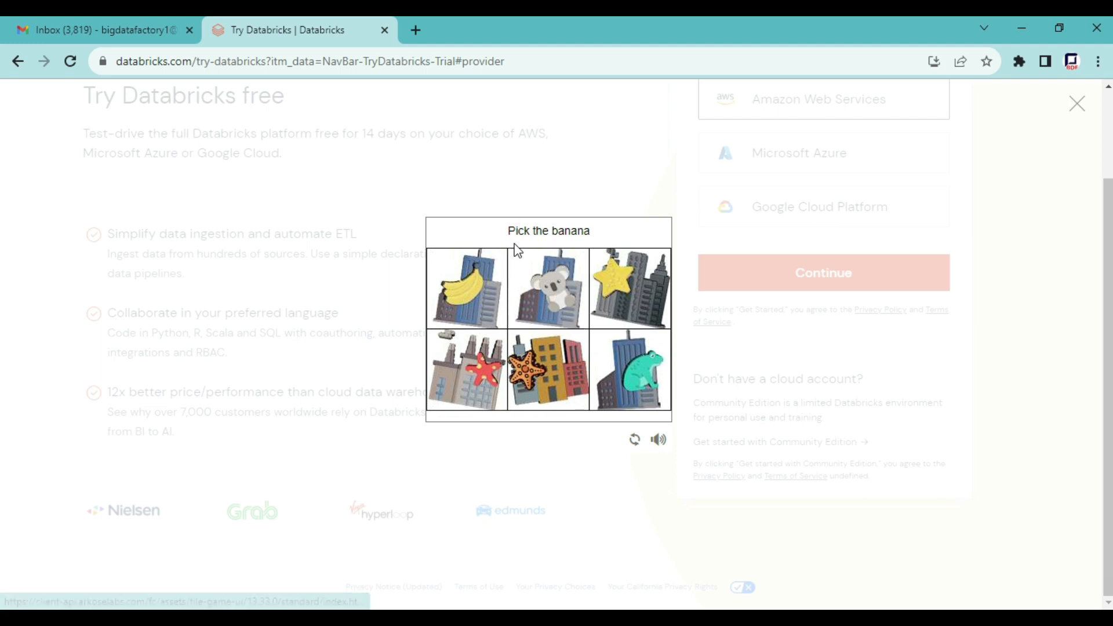
{"action": "left_click", "coordinate": [472, 301]}
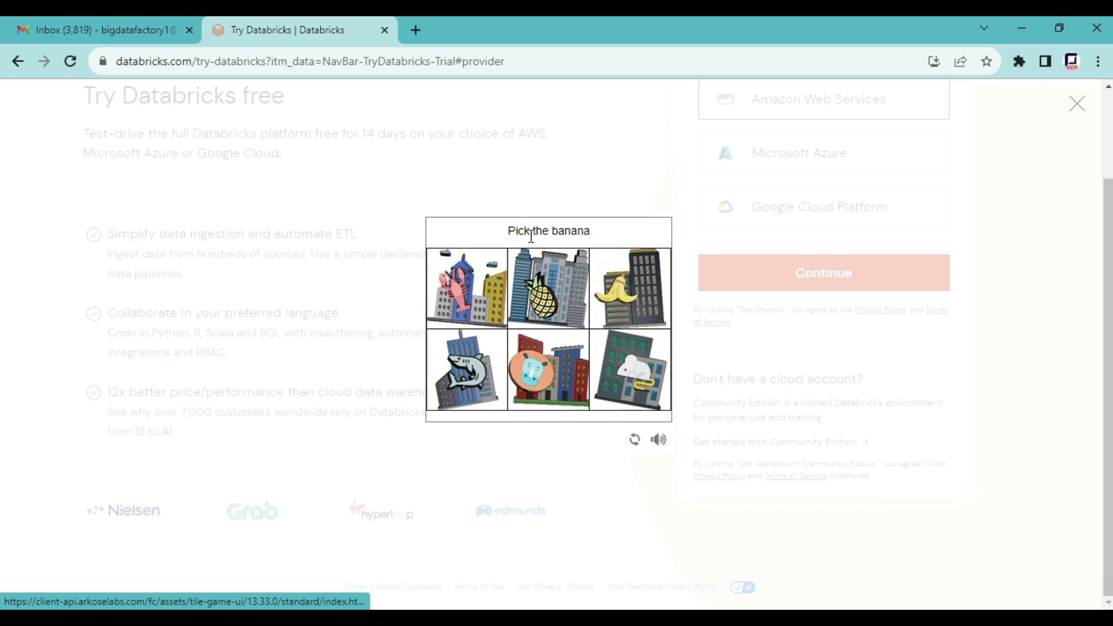
{"action": "left_click", "coordinate": [625, 311]}
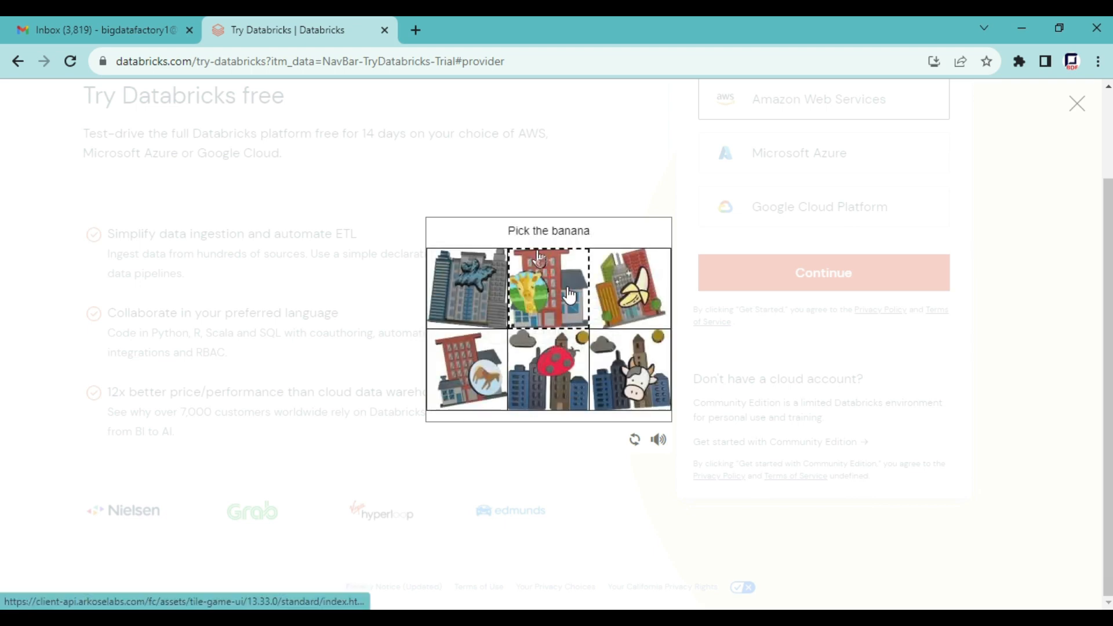
{"action": "left_click", "coordinate": [628, 328]}
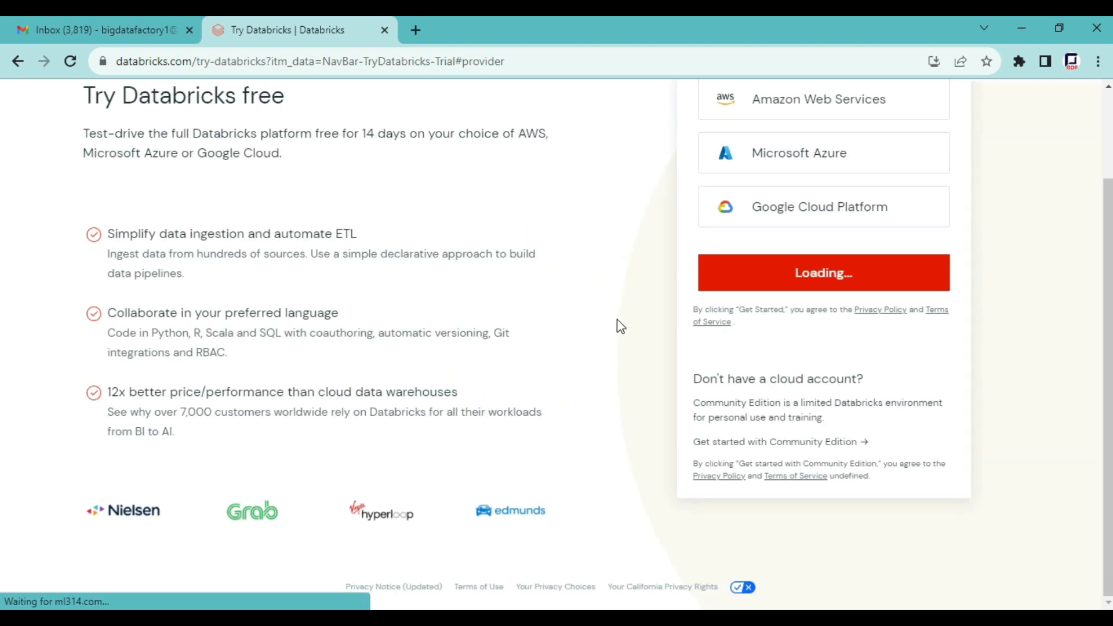
{"action": "scroll", "coordinate": [615, 333], "scroll_direction": "up", "scroll_amount": 2}
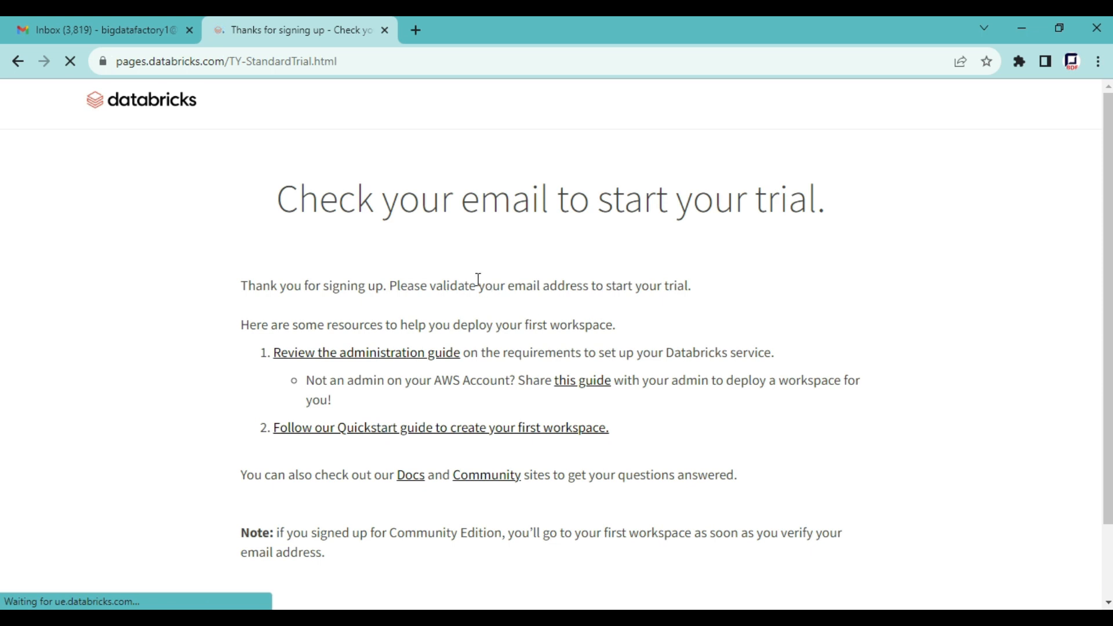
Step: Switch to Gmail and open the Databricks message asking to verify the email address
{"action": "left_click_drag", "start_coordinate": [274, 198], "coordinate": [830, 203]}
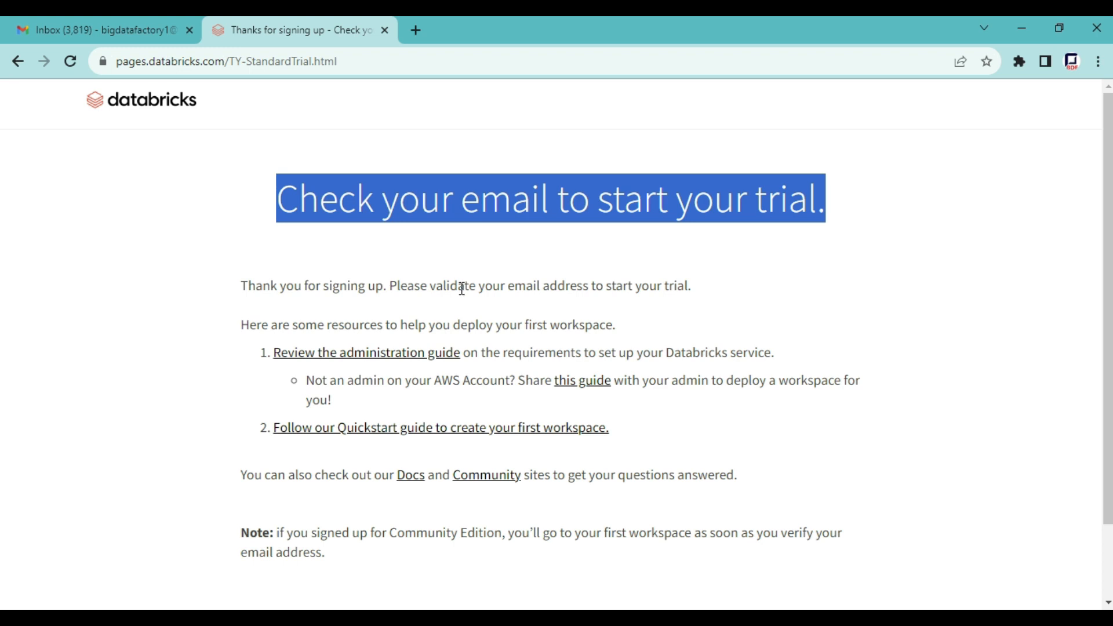
{"action": "left_click", "coordinate": [117, 16]}
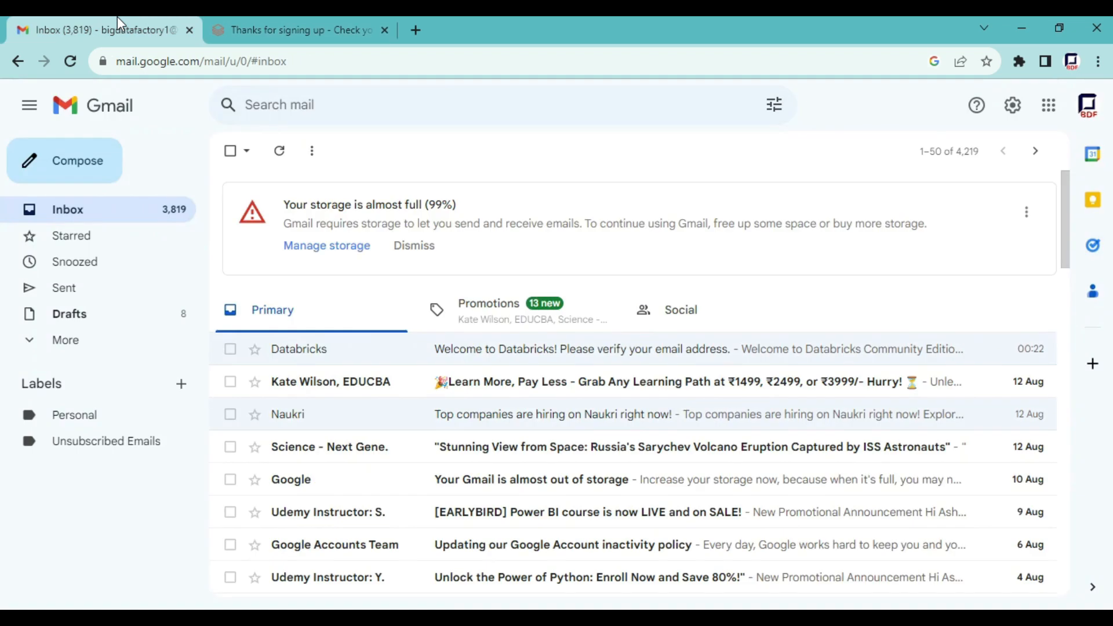
{"action": "scroll", "coordinate": [397, 355], "scroll_direction": "down", "scroll_amount": 2}
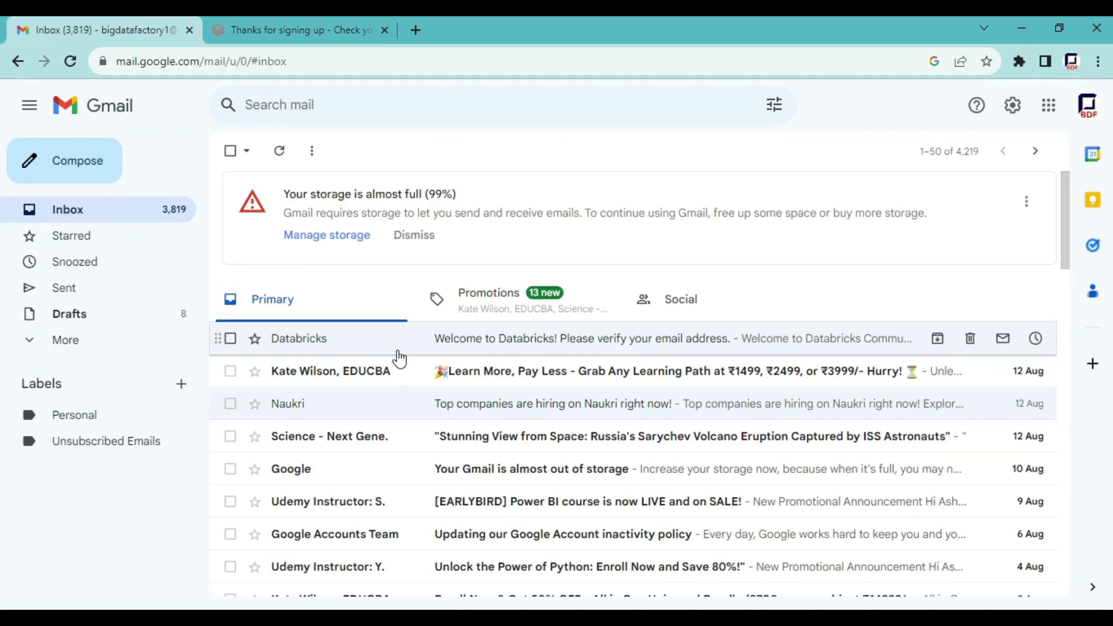
{"action": "left_click", "coordinate": [492, 272]}
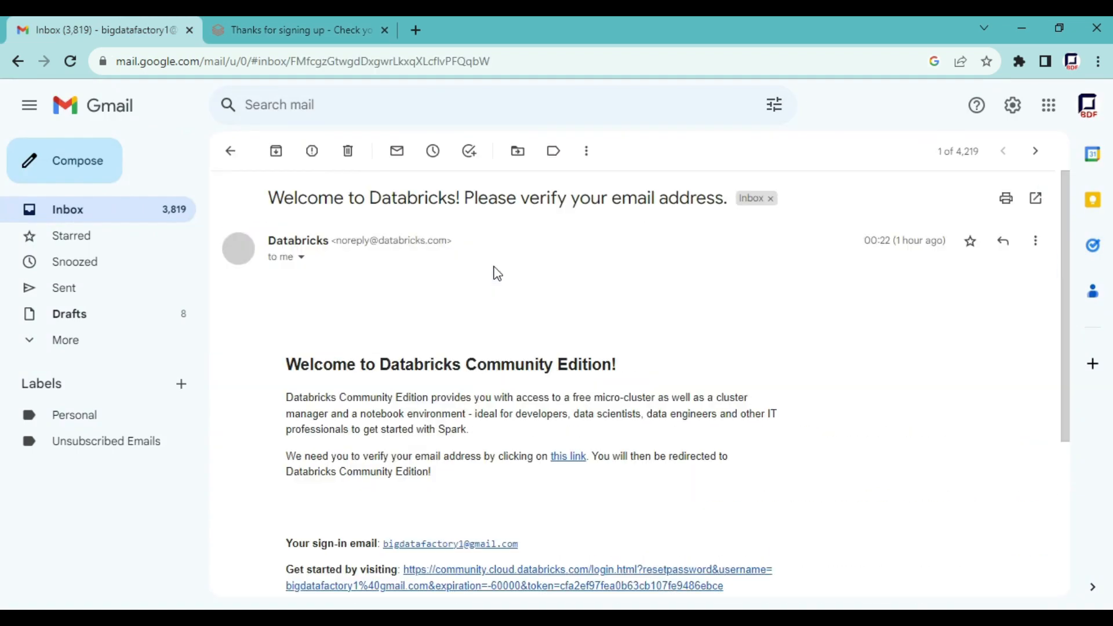
Step: Follow the email verification link in the Databricks Community Edition welcome message
{"action": "scroll", "coordinate": [444, 368], "scroll_direction": "down", "scroll_amount": 3}
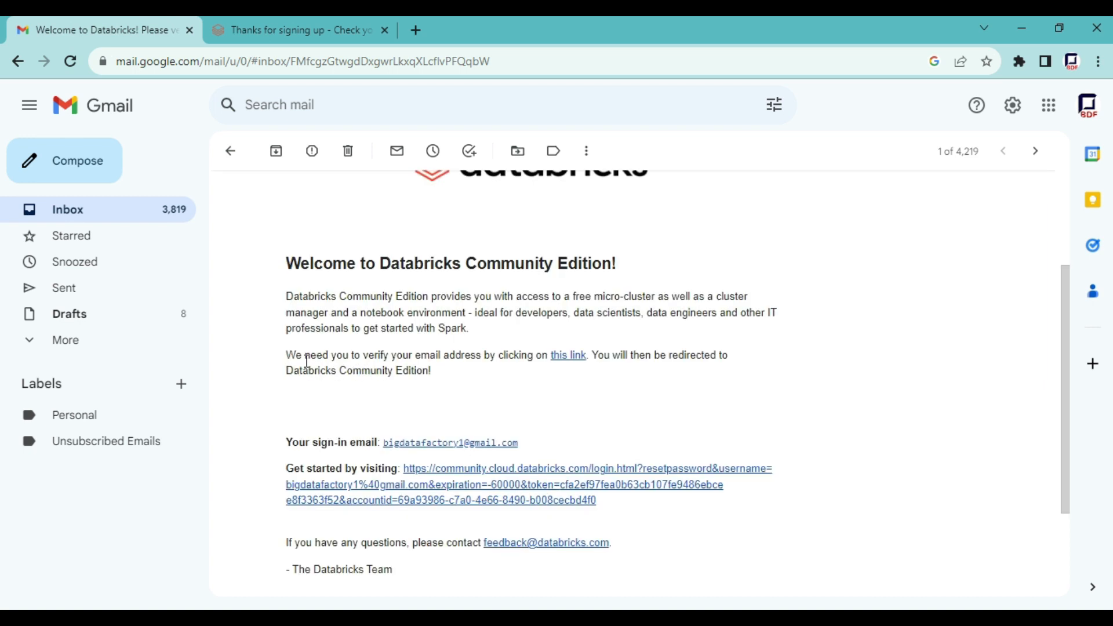
{"action": "left_click_drag", "start_coordinate": [299, 357], "coordinate": [543, 360]}
{"action": "left_click", "coordinate": [528, 392]}
{"action": "scroll", "coordinate": [484, 408], "scroll_direction": "down", "scroll_amount": 1}
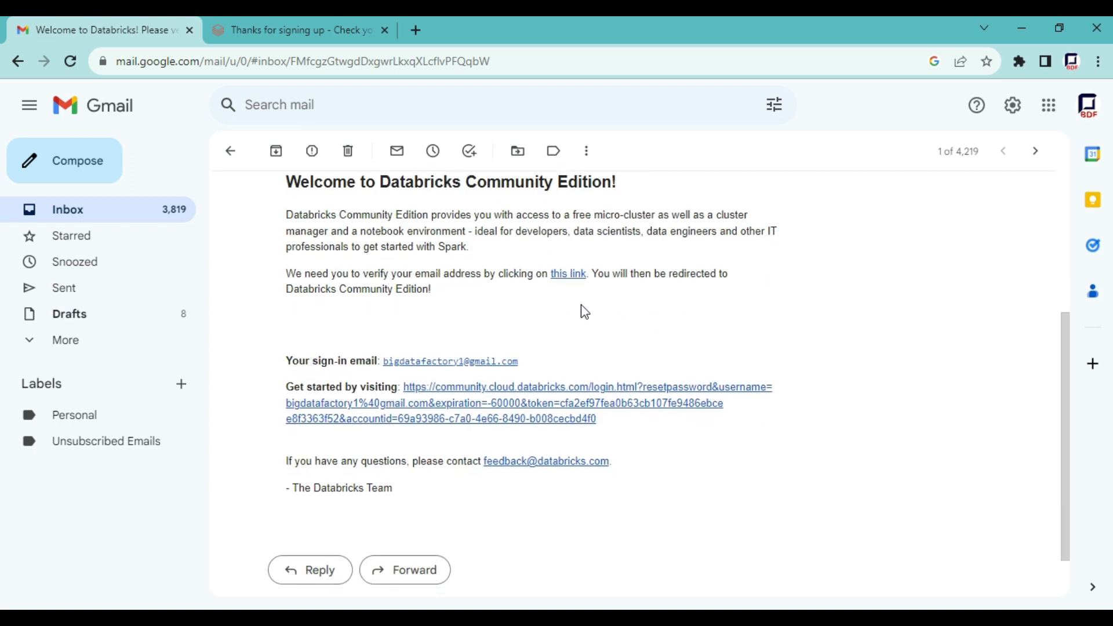
{"action": "left_click", "coordinate": [569, 276]}
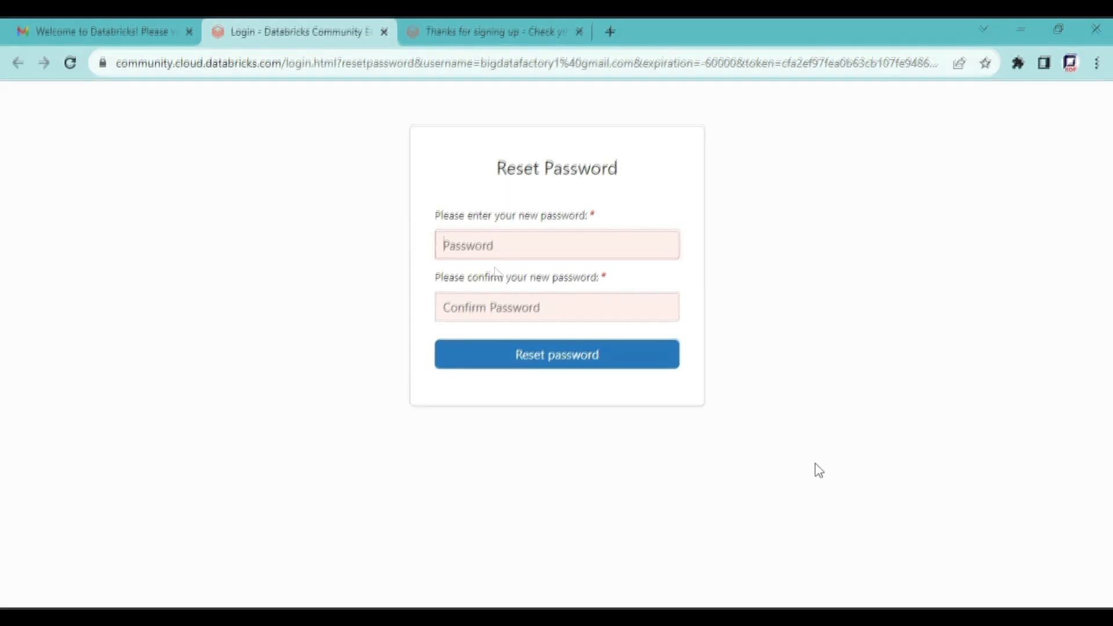
Step: Enter a new account password and repeat it in the confirmation field of the password reset form
{"action": "left_click", "coordinate": [463, 242]}
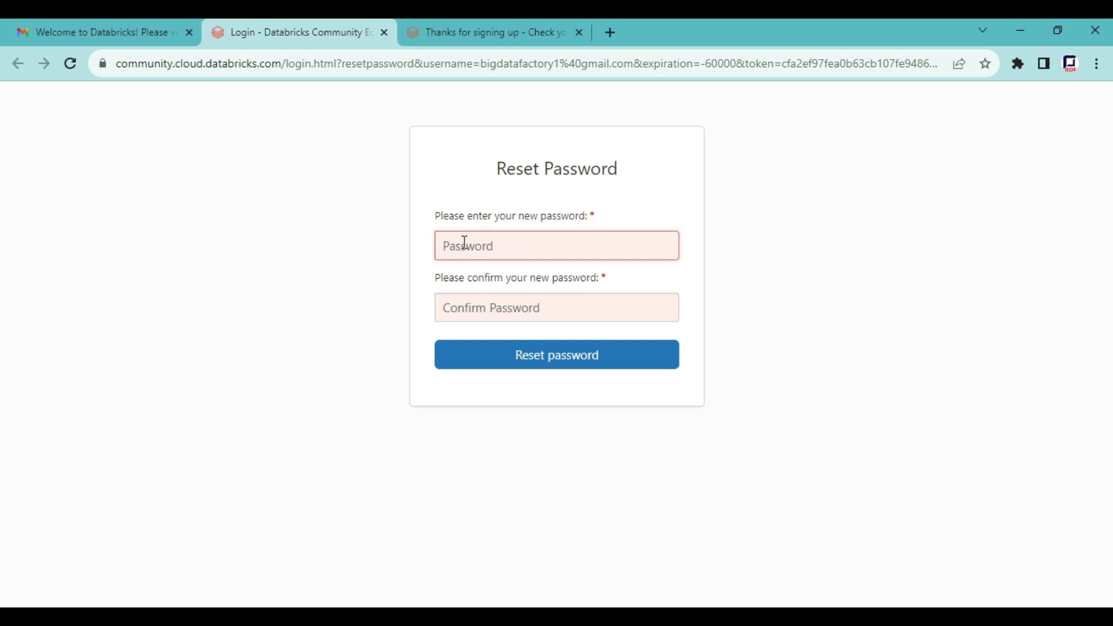
{"action": "type", "text": "••••••••"}
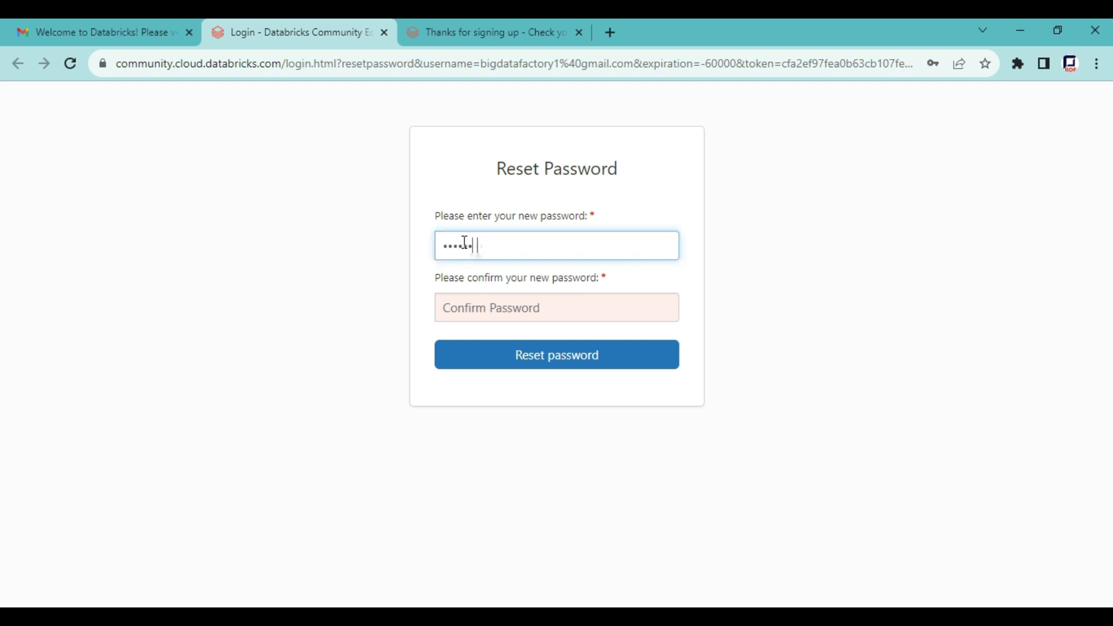
{"action": "type", "text": "•••••"}
{"action": "left_click", "coordinate": [476, 309]}
{"action": "type", "text": "••"}
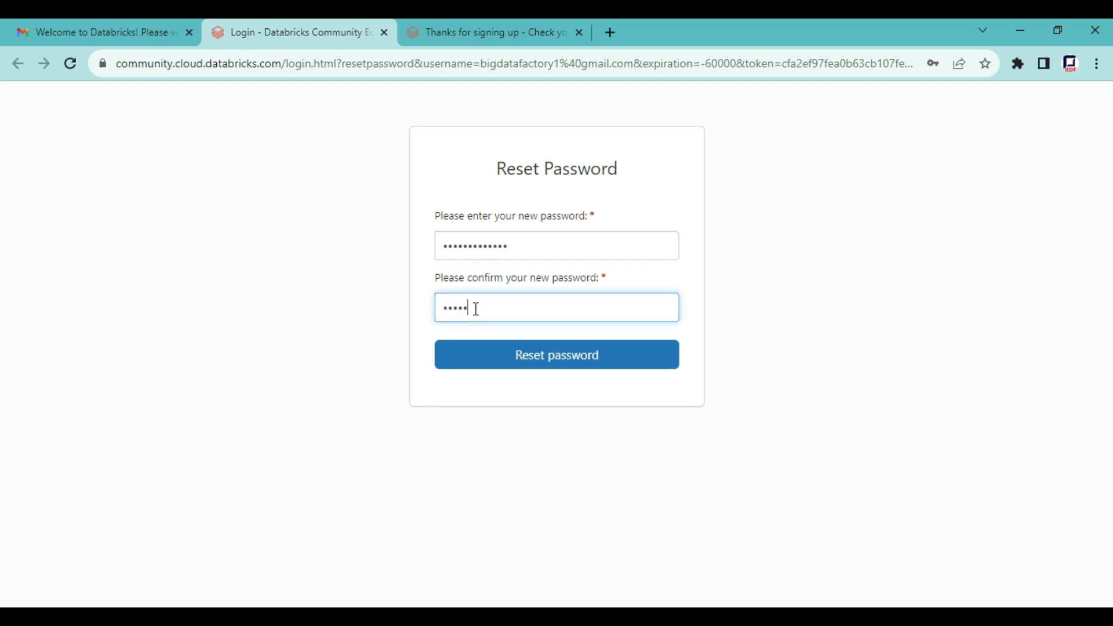
{"action": "type", "text": "•••••••••"}
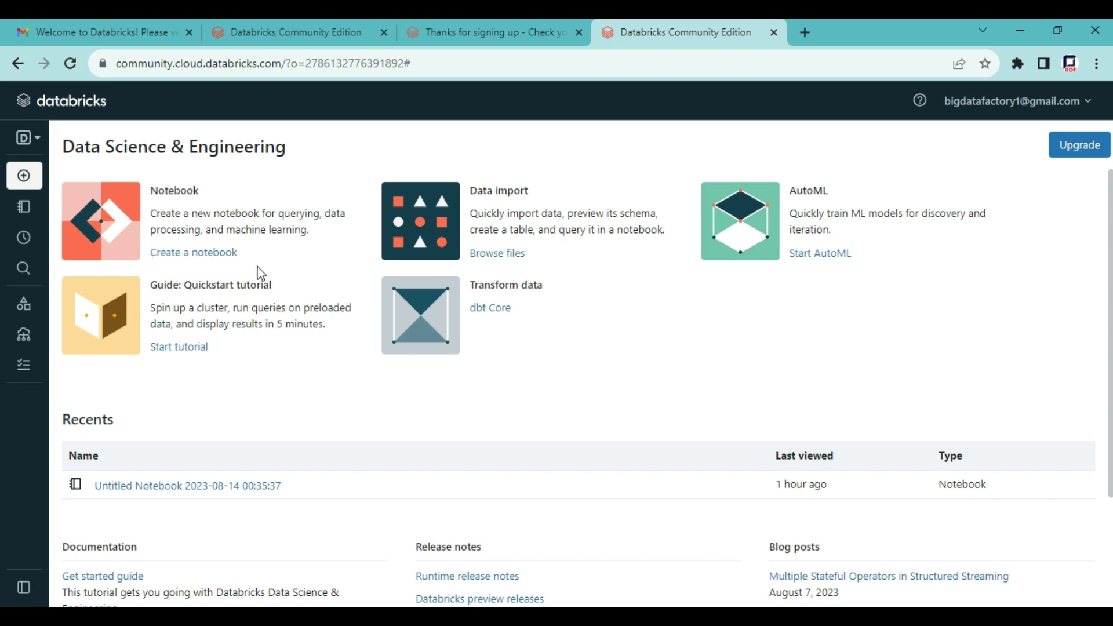
{"action": "left_click_drag", "start_coordinate": [328, 325], "coordinate": [150, 284]}
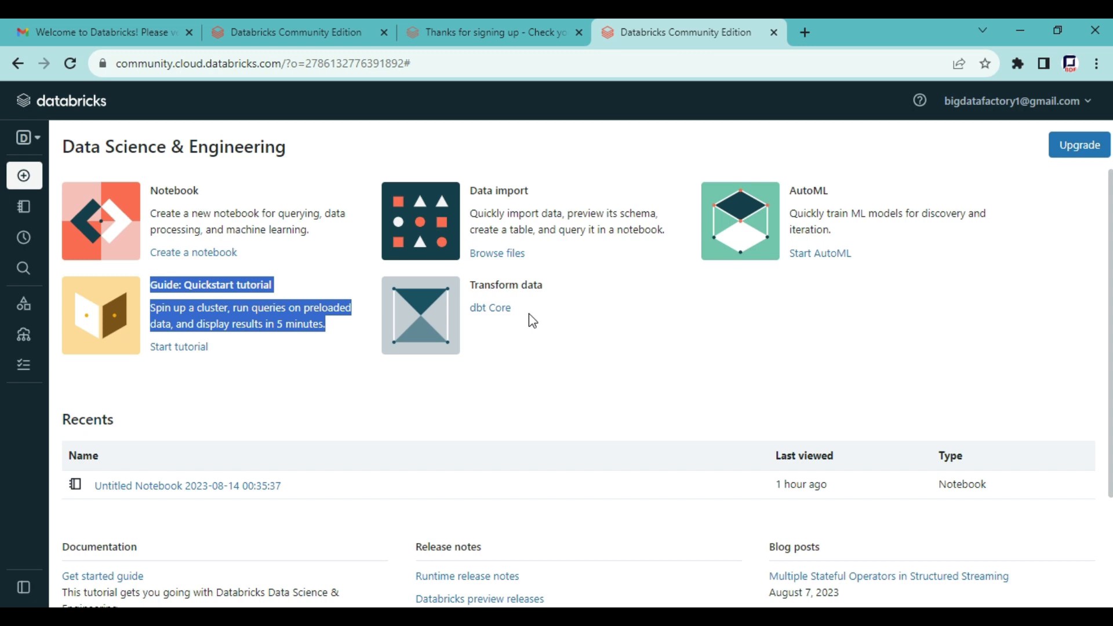
{"action": "left_click_drag", "start_coordinate": [540, 259], "coordinate": [469, 255]}
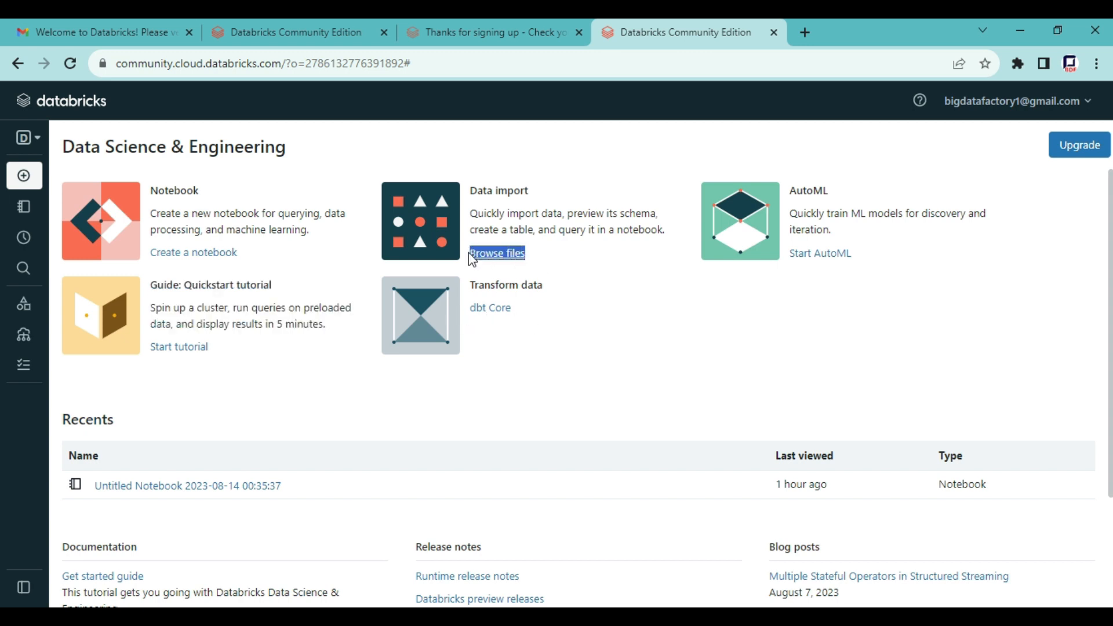
{"action": "left_click_drag", "start_coordinate": [853, 255], "coordinate": [789, 187]}
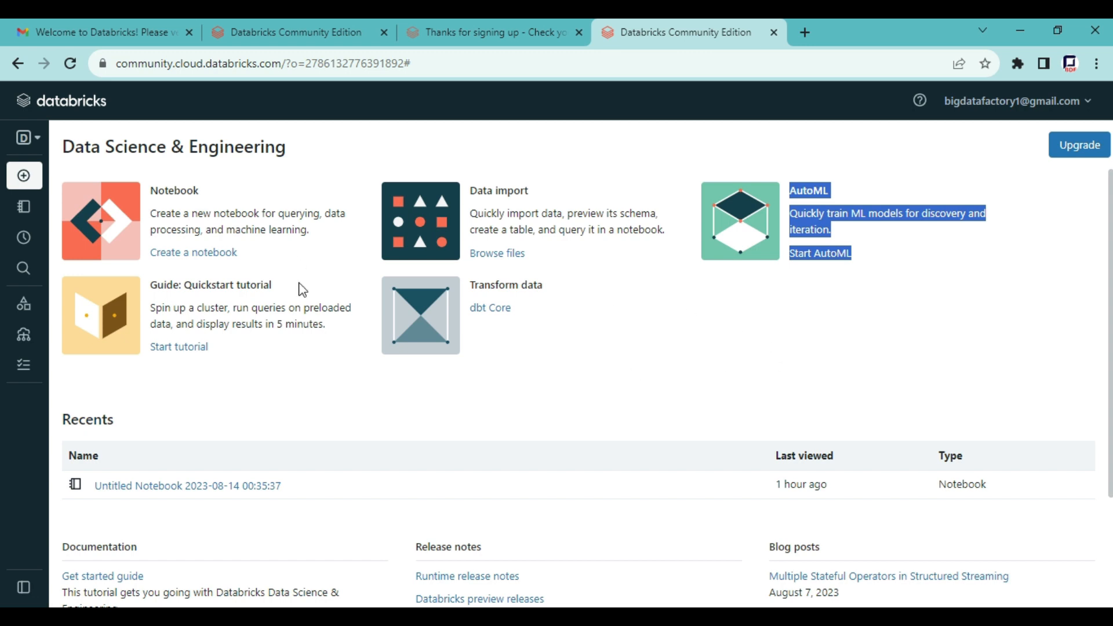
{"action": "left_click", "coordinate": [521, 452]}
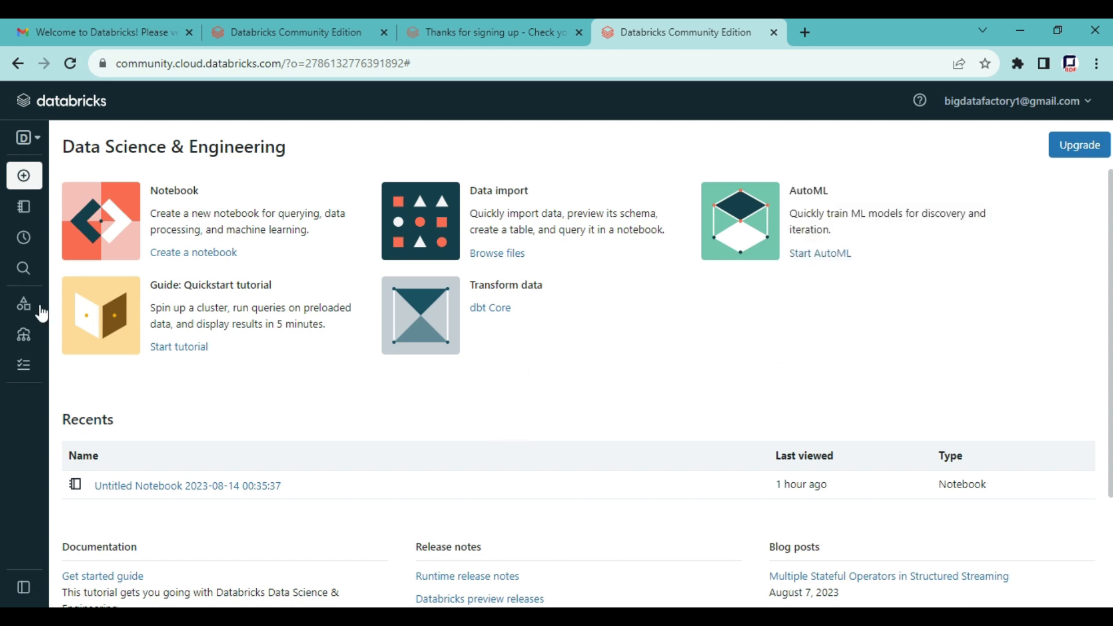
Step: Start creating a new cluster to bring up the New compute form
{"action": "mouse_move", "coordinate": [50, 236]}
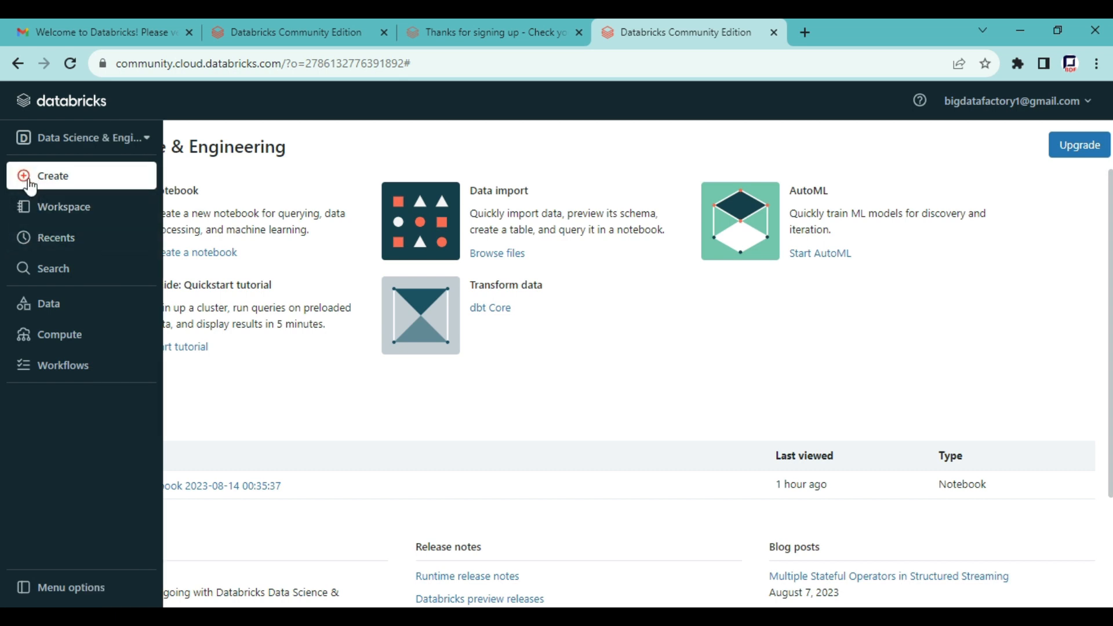
{"action": "mouse_move", "coordinate": [36, 181]}
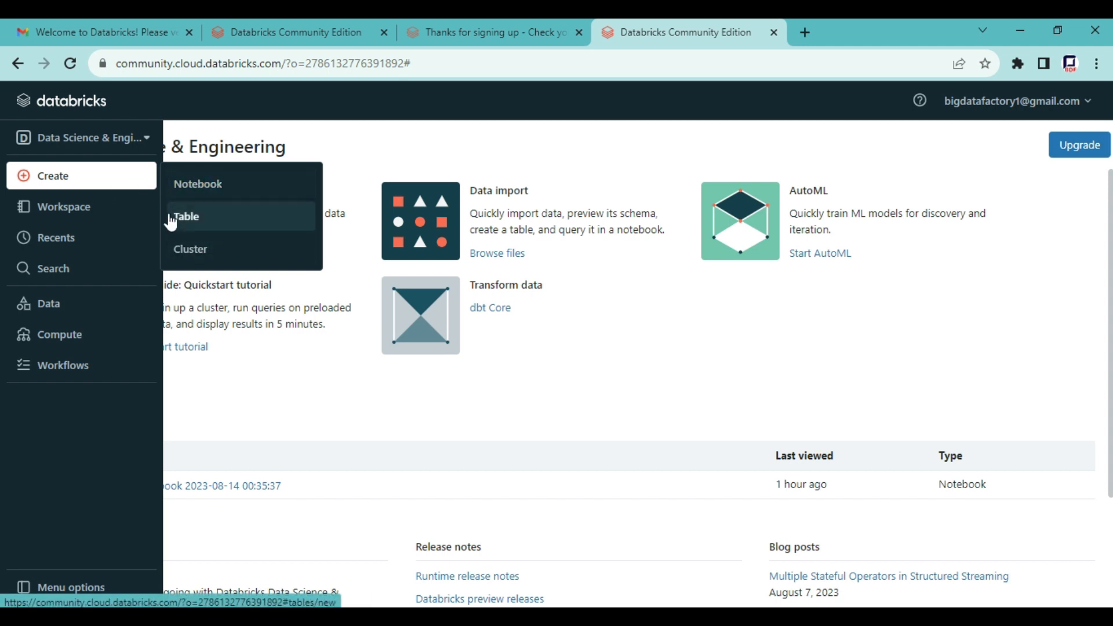
{"action": "left_click", "coordinate": [212, 257]}
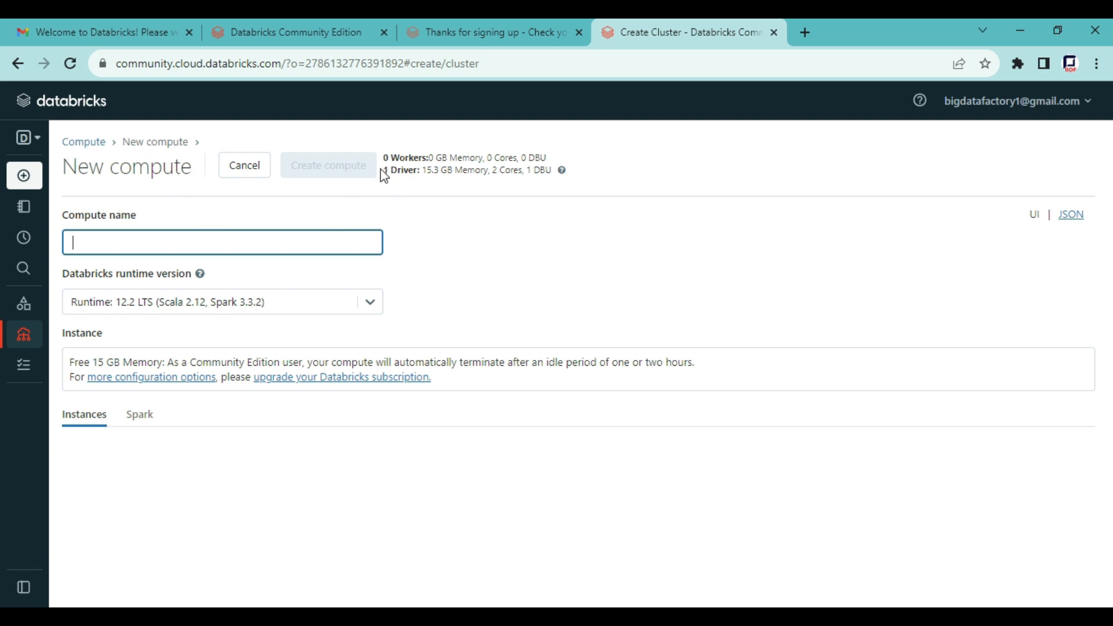
{"action": "left_click_drag", "start_coordinate": [384, 174], "coordinate": [433, 189]}
{"action": "left_click", "coordinate": [443, 182]}
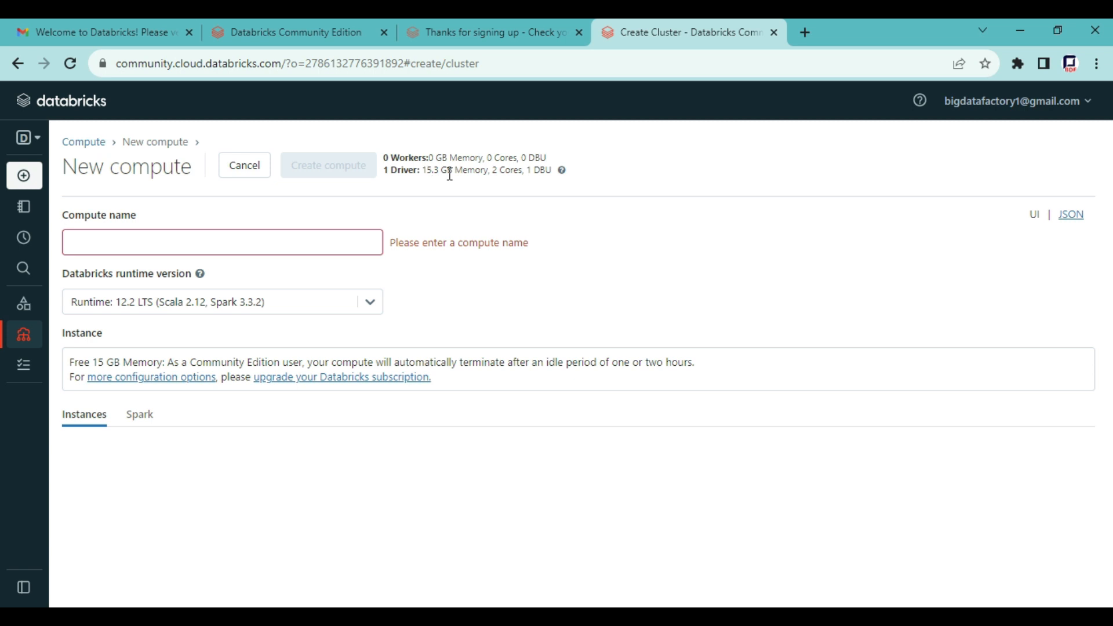
Step: Name the new compute BoosterAnalytics and create it
{"action": "left_click_drag", "start_coordinate": [485, 171], "coordinate": [552, 170]}
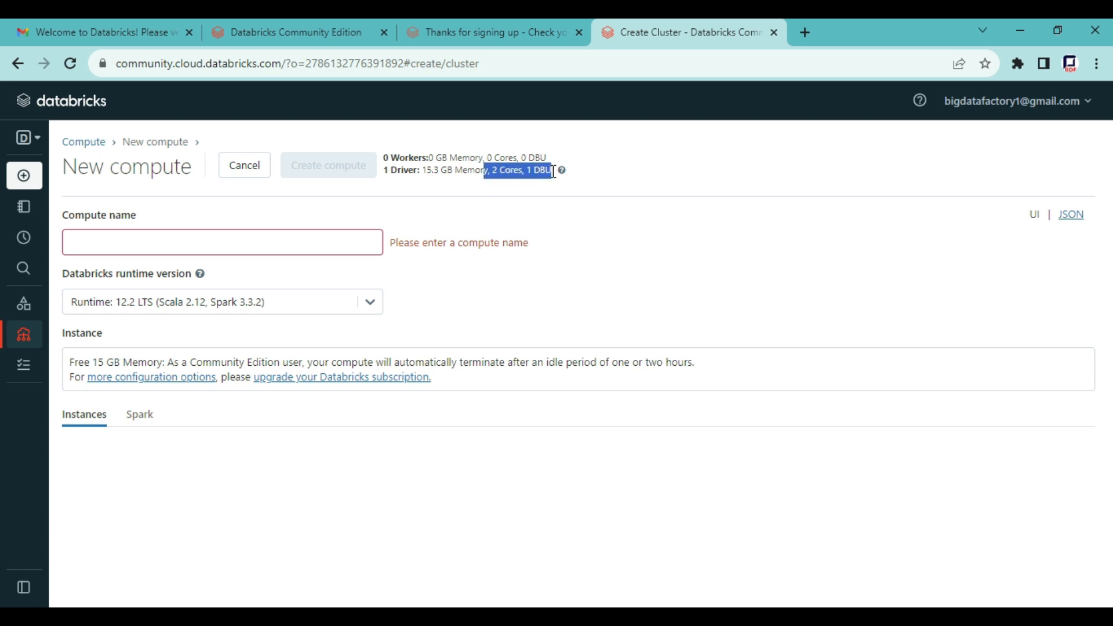
{"action": "mouse_move", "coordinate": [563, 174]}
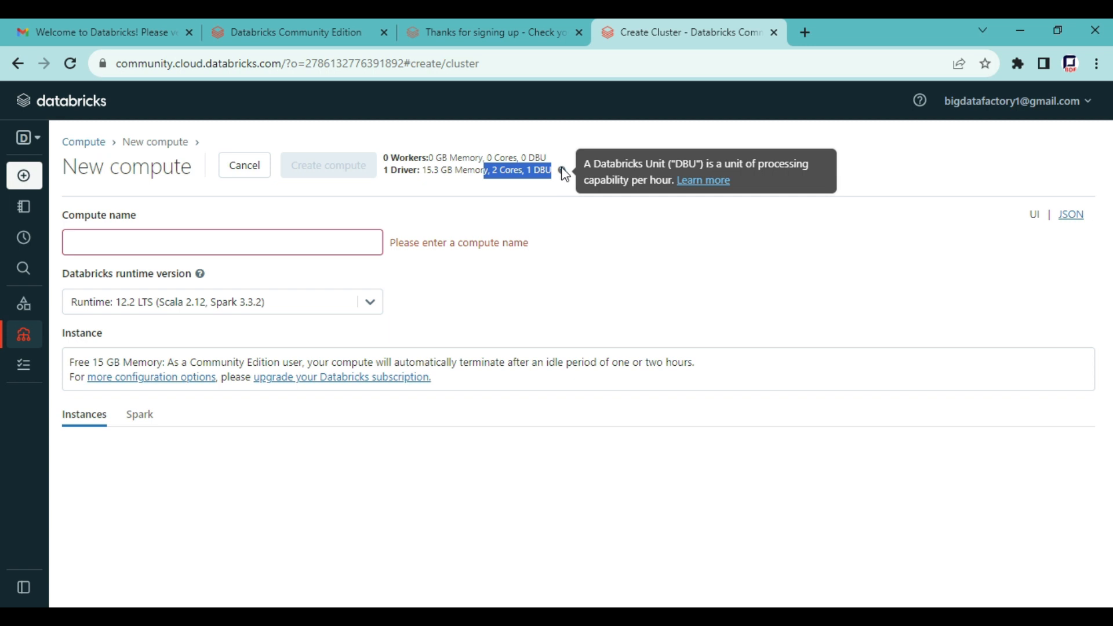
{"action": "left_click", "coordinate": [94, 240]}
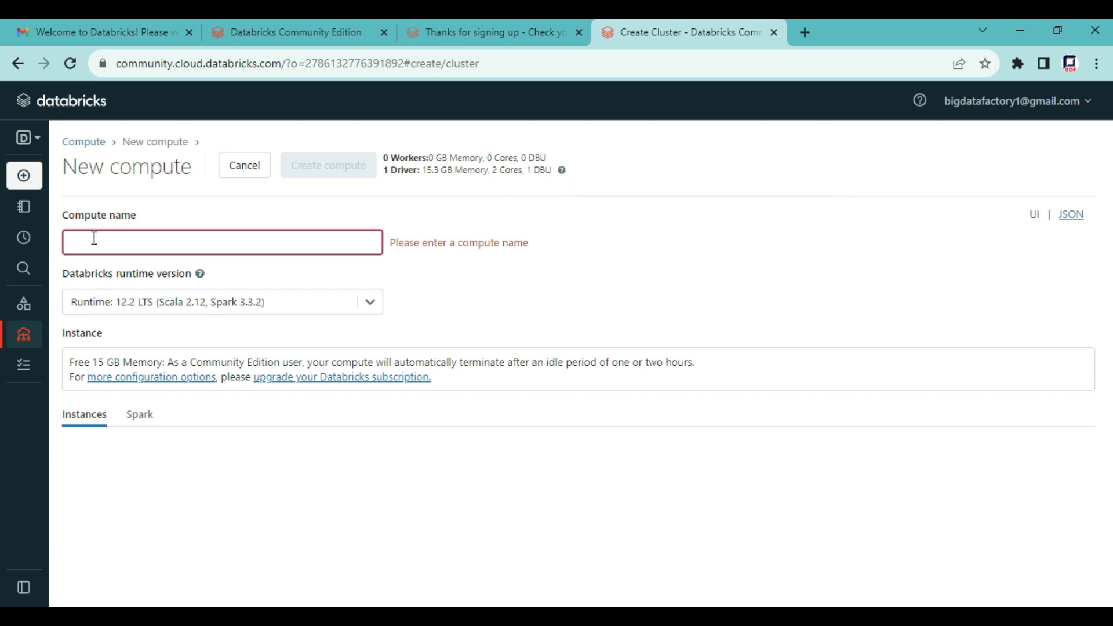
{"action": "type", "text": "Booster"}
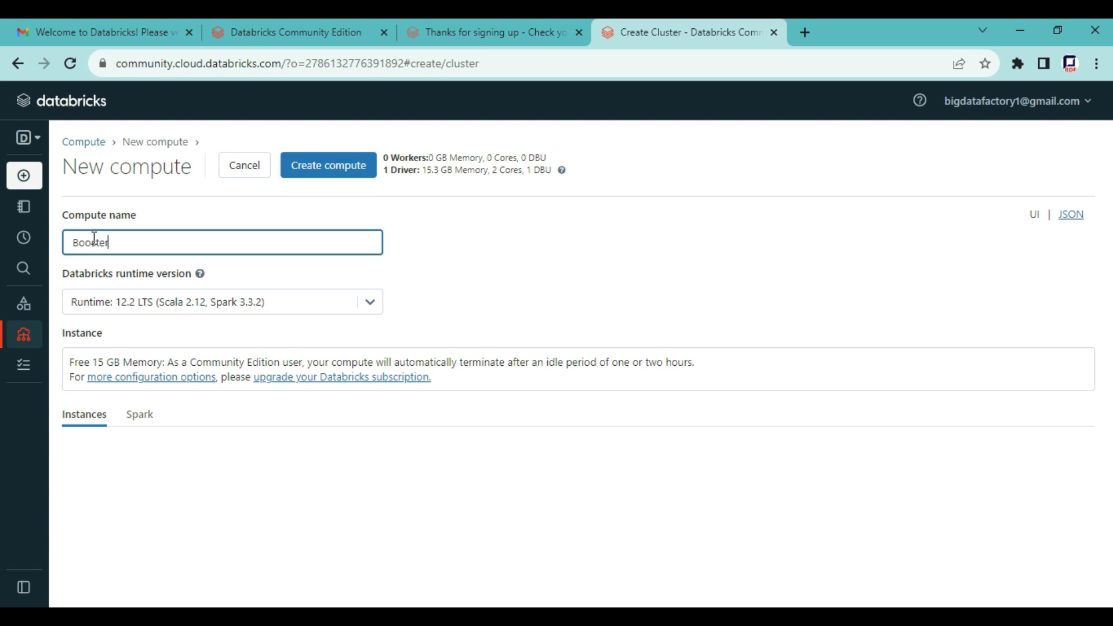
{"action": "type", "text": "Analytics"}
{"action": "left_click", "coordinate": [564, 294]}
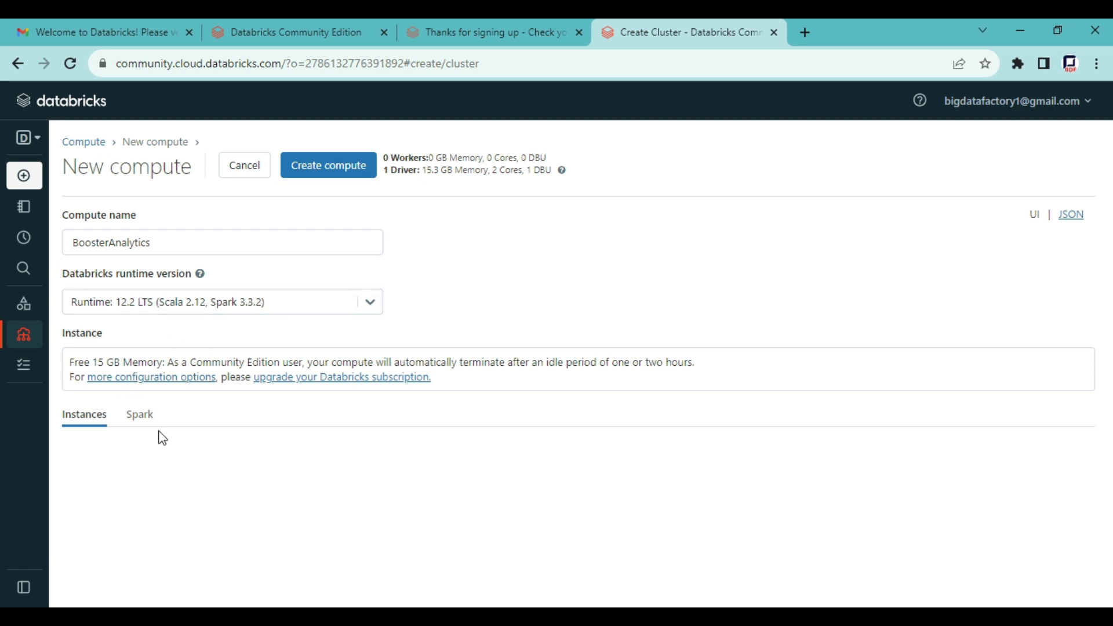
{"action": "left_click_drag", "start_coordinate": [387, 176], "coordinate": [553, 172]}
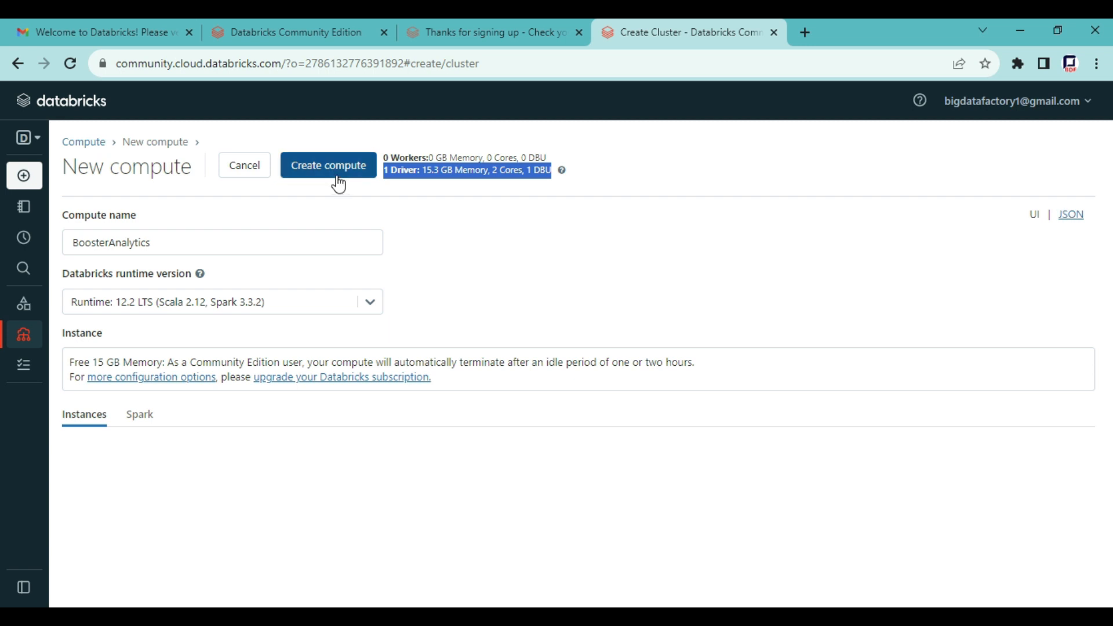
{"action": "left_click", "coordinate": [320, 174]}
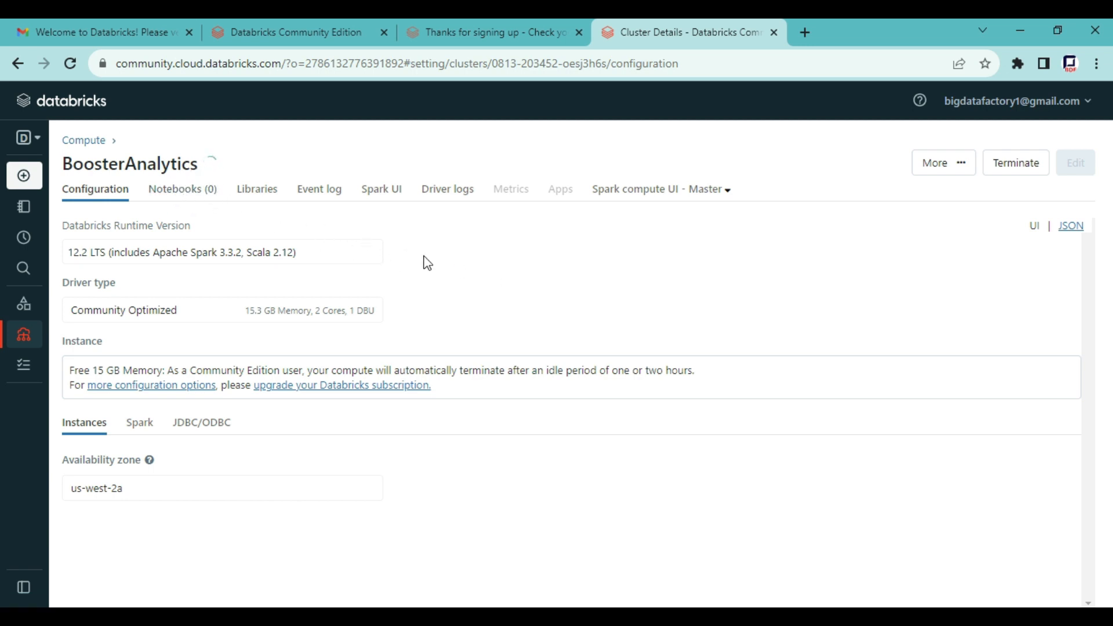
Step: Create a new notebook and rename it FirstProgram
{"action": "mouse_move", "coordinate": [28, 181]}
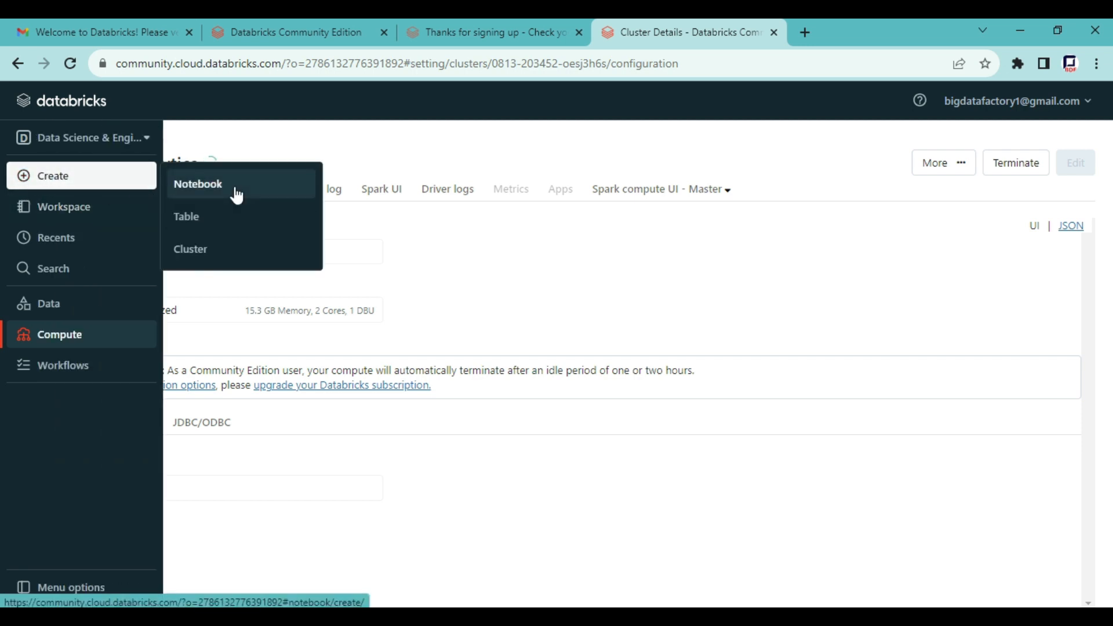
{"action": "left_click", "coordinate": [236, 196]}
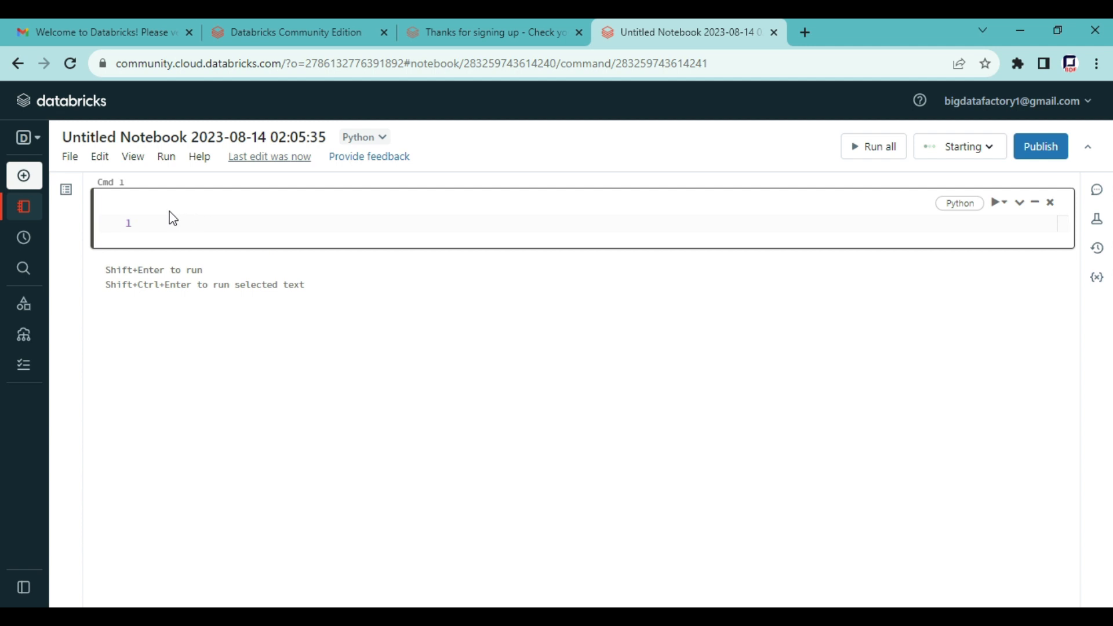
{"action": "double_click", "coordinate": [112, 138]}
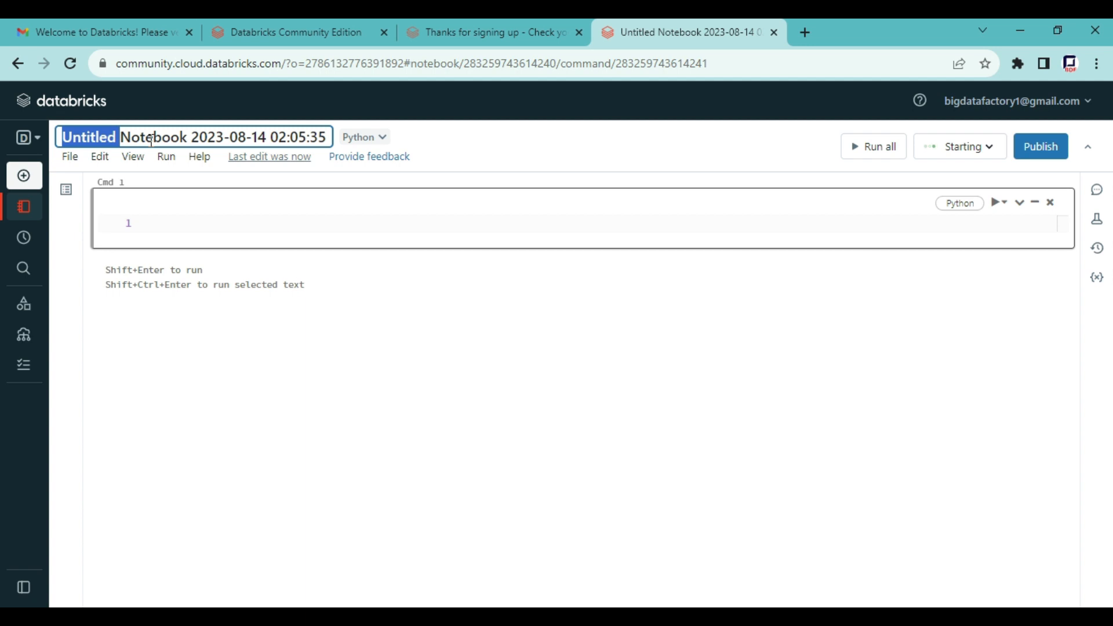
{"action": "type", "text": "FirstP"}
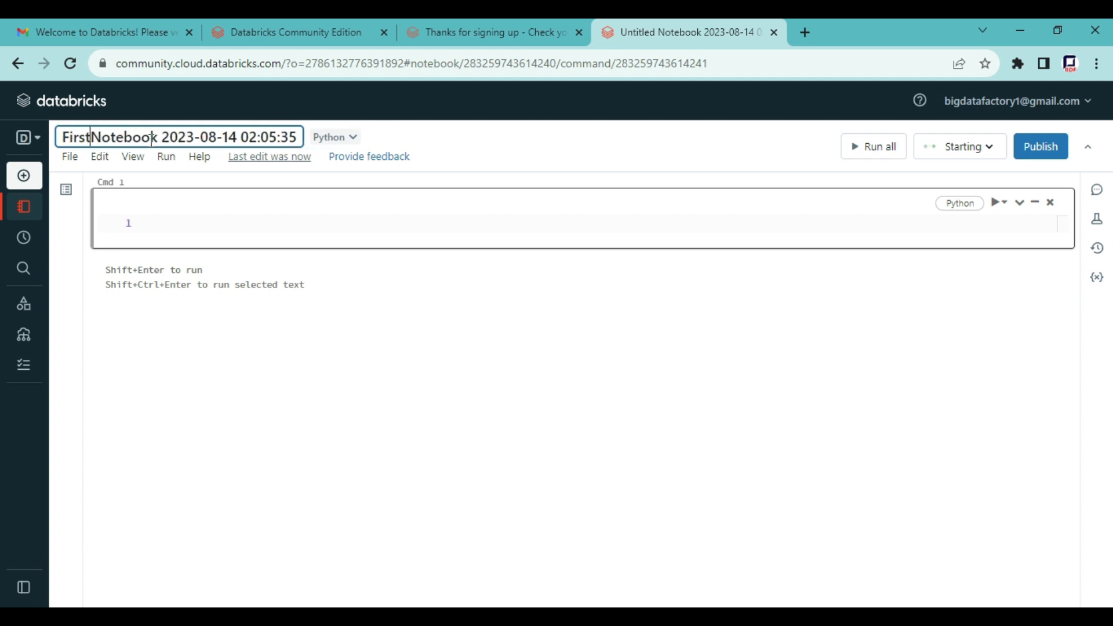
{"action": "type", "text": "rogram"}
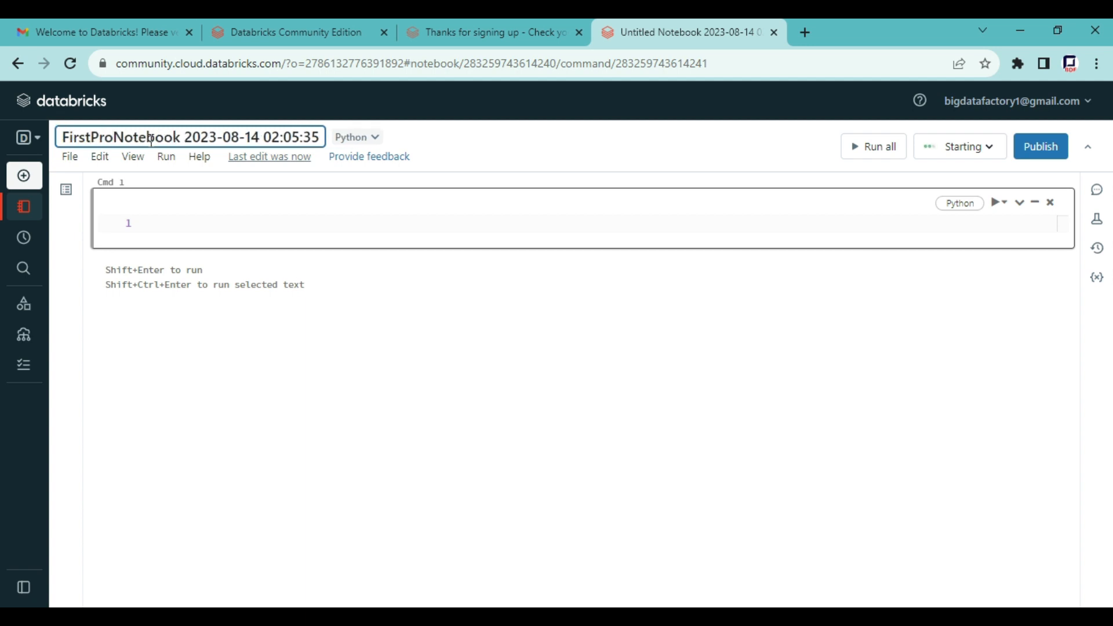
{"action": "key", "text": "Delete"}
{"action": "key", "text": "Delete"}
{"action": "key", "text": "Delete"}
{"action": "key", "text": "Delete"}
{"action": "key", "text": "Delete"}
{"action": "key", "text": "Delete"}
{"action": "key", "text": "Delete"}
{"action": "key", "text": "Delete"}
{"action": "key", "text": "Delete"}
{"action": "key", "text": "Delete"}
{"action": "key", "text": "Delete"}
{"action": "key", "text": "Delete"}
{"action": "key", "text": "Delete"}
{"action": "key", "text": "Delete"}
{"action": "key", "text": "Delete"}
{"action": "key", "text": "Delete"}
{"action": "key", "text": "Delete"}
{"action": "key", "text": "Delete"}
{"action": "key", "text": "Delete"}
{"action": "key", "text": "Delete"}
{"action": "key", "text": "Delete"}
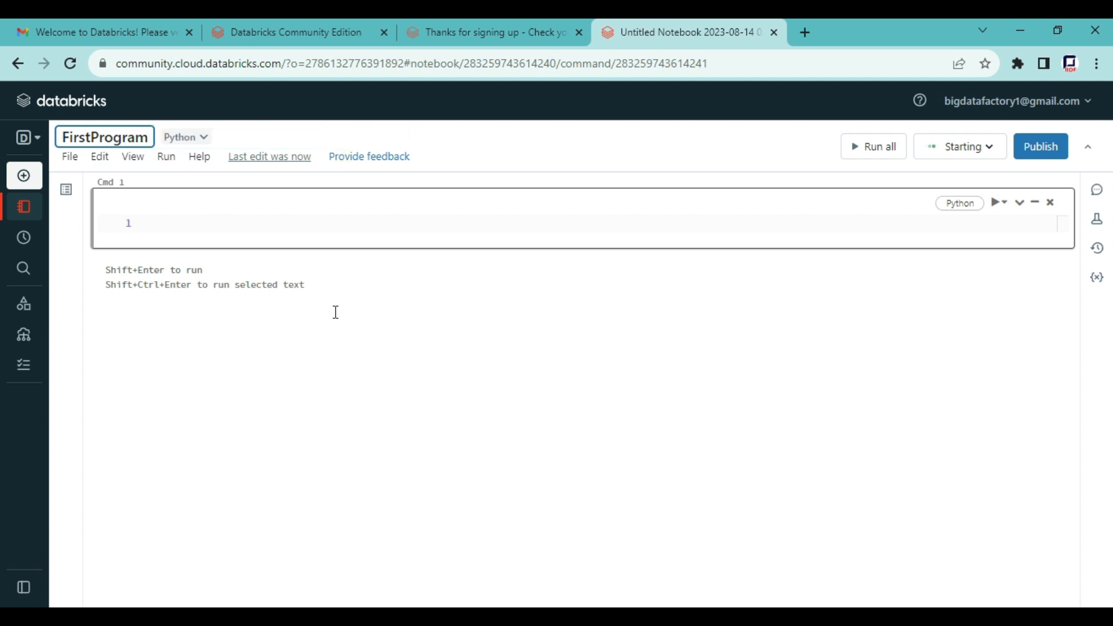
{"action": "left_click", "coordinate": [237, 403]}
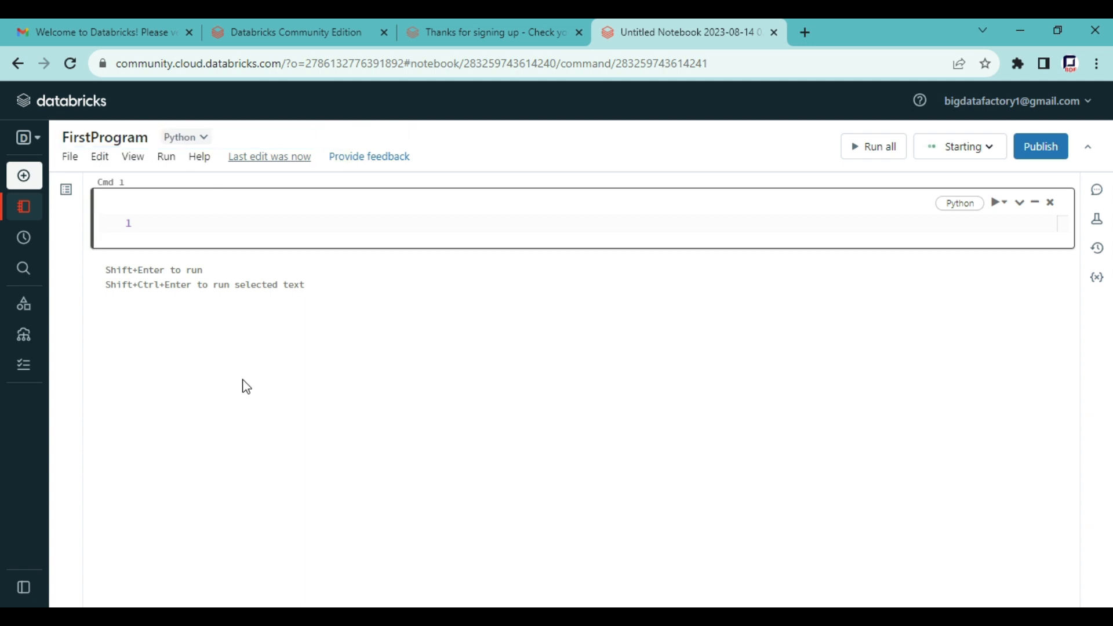
Step: Check the notebook's default language options and write print("hello world") in the first cell
{"action": "left_click", "coordinate": [206, 143]}
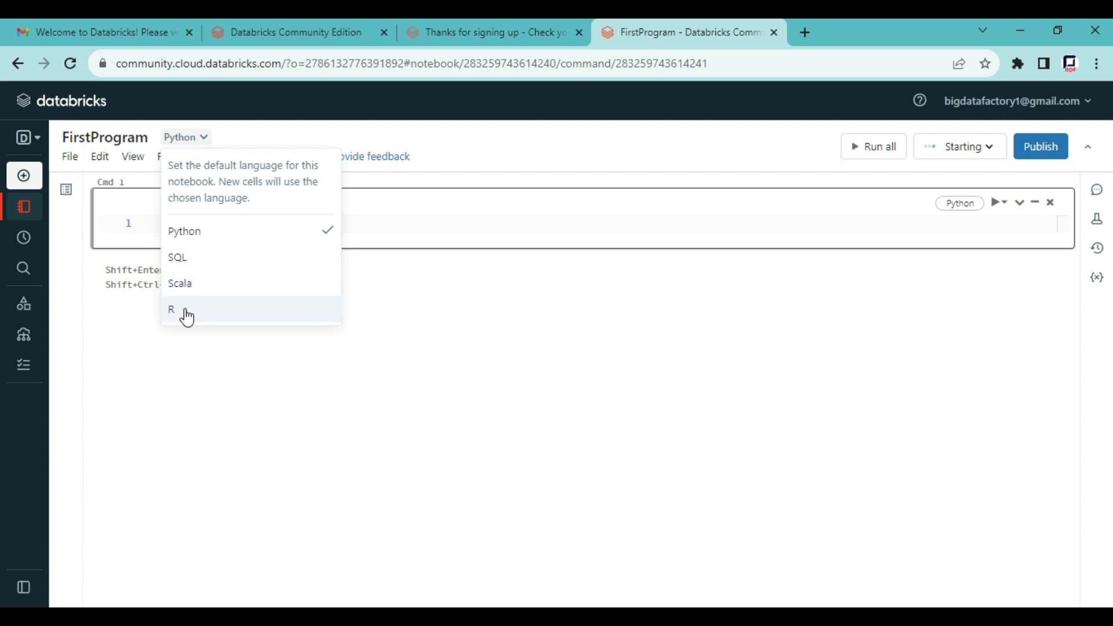
{"action": "left_click", "coordinate": [437, 386]}
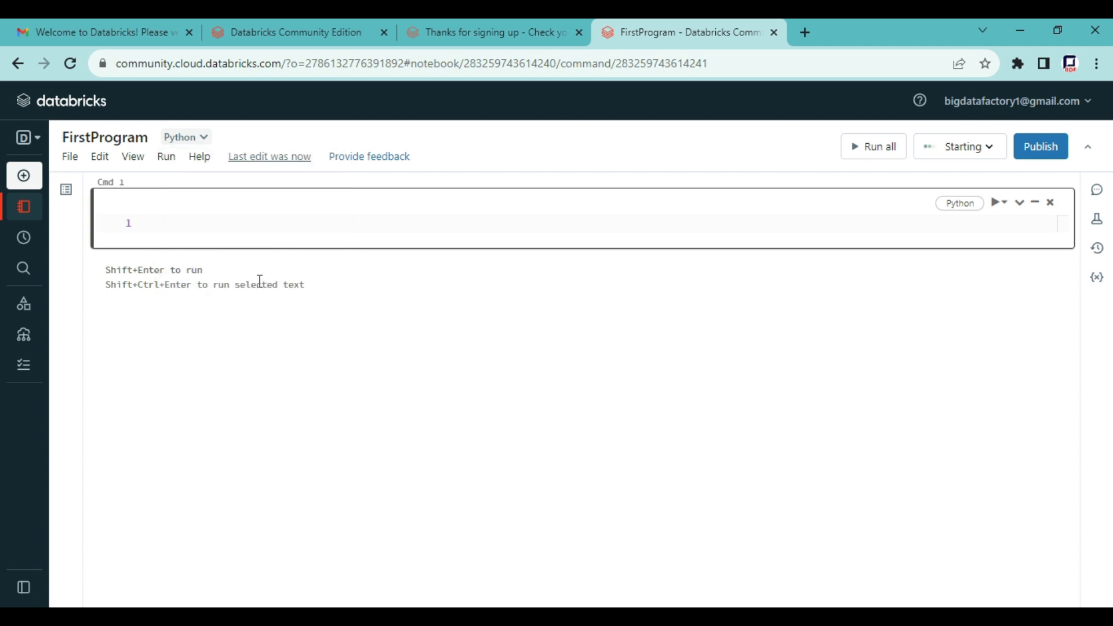
{"action": "left_click", "coordinate": [231, 230]}
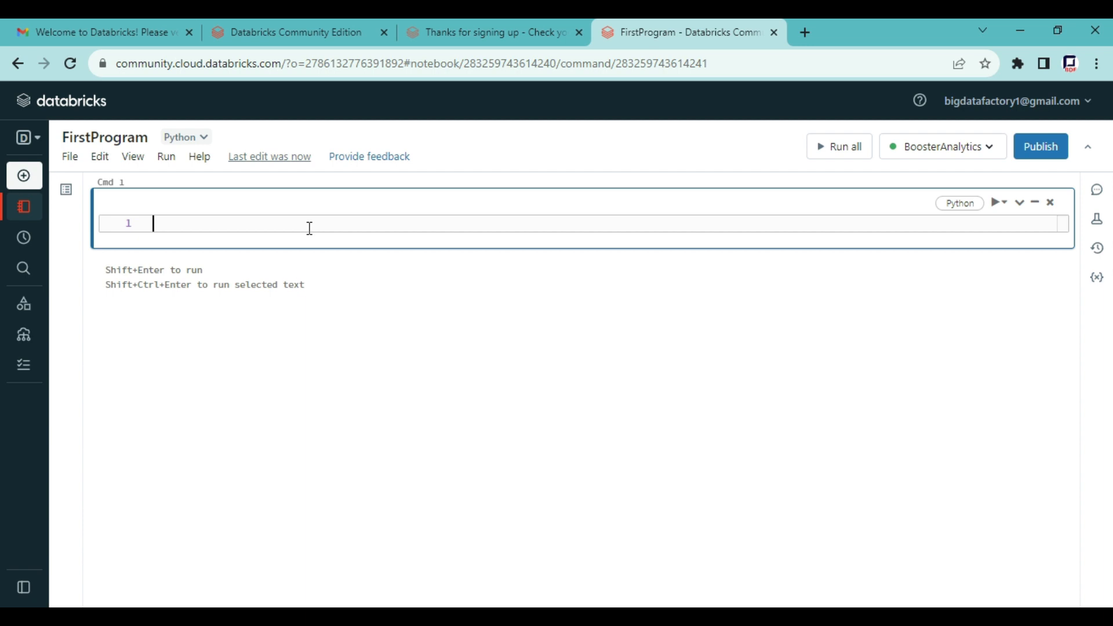
{"action": "type", "text": "pring"}
{"action": "key", "text": "BackSpace"}
{"action": "type", "text": "t("}
{"action": "type", "text": "\""}
{"action": "type", "text": "hello"}
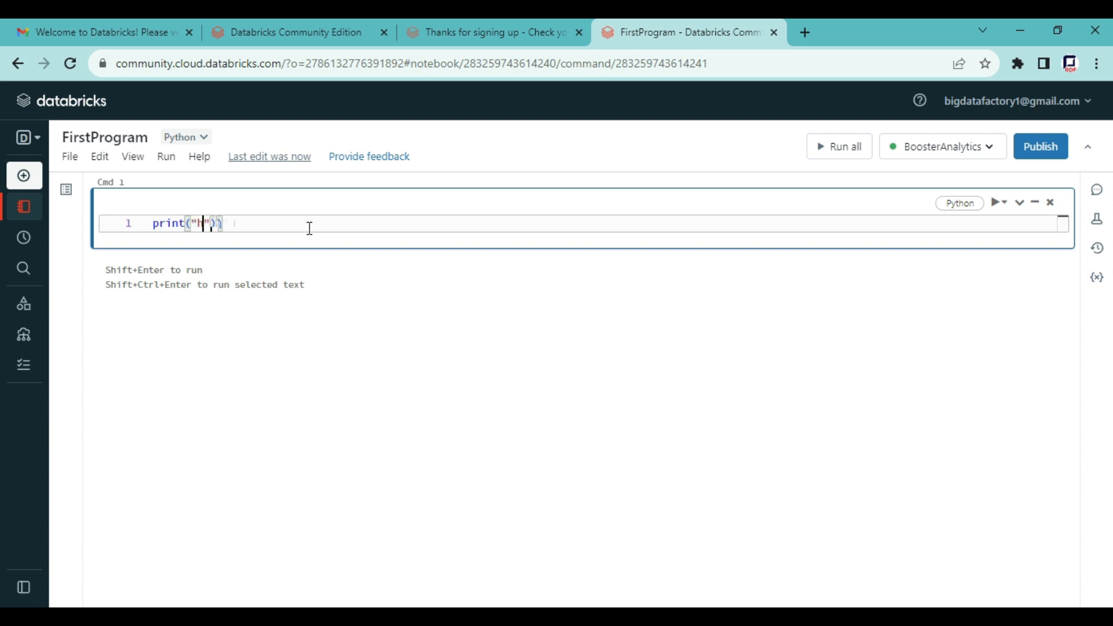
{"action": "type", "text": " world"}
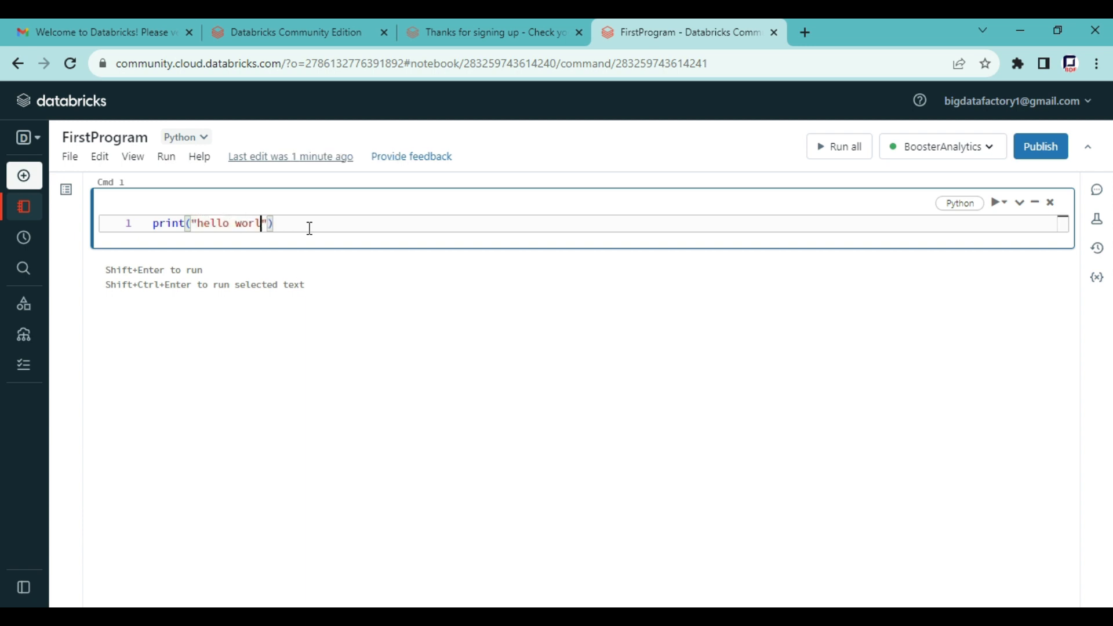
{"action": "left_click", "coordinate": [405, 373]}
{"action": "left_click", "coordinate": [371, 221]}
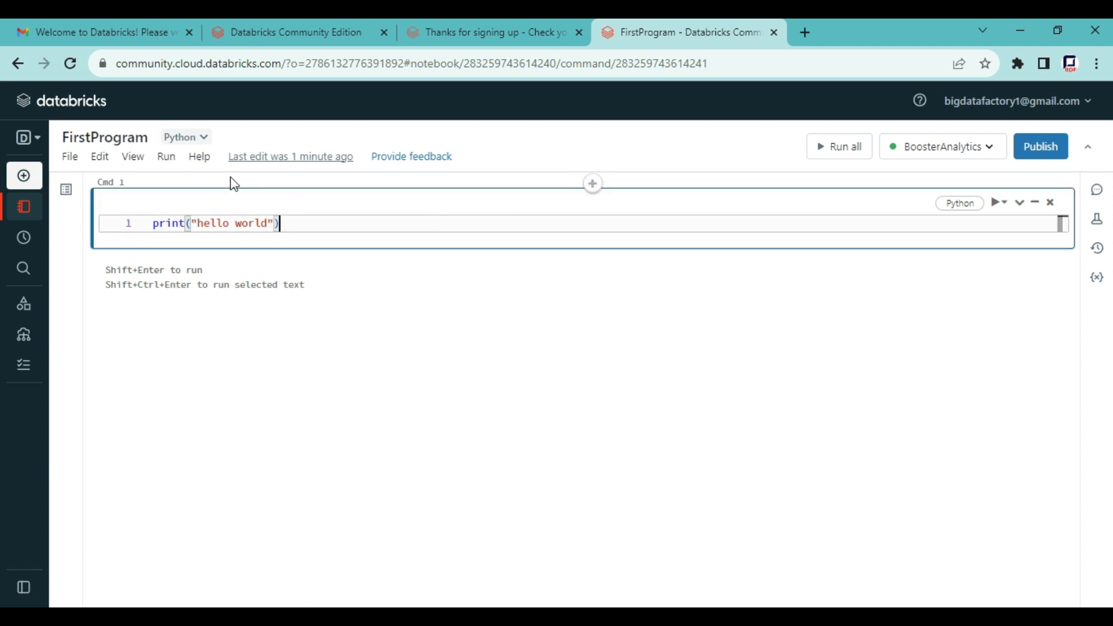
Step: Run the cell containing the print statement and examine its output
{"action": "left_click", "coordinate": [166, 156]}
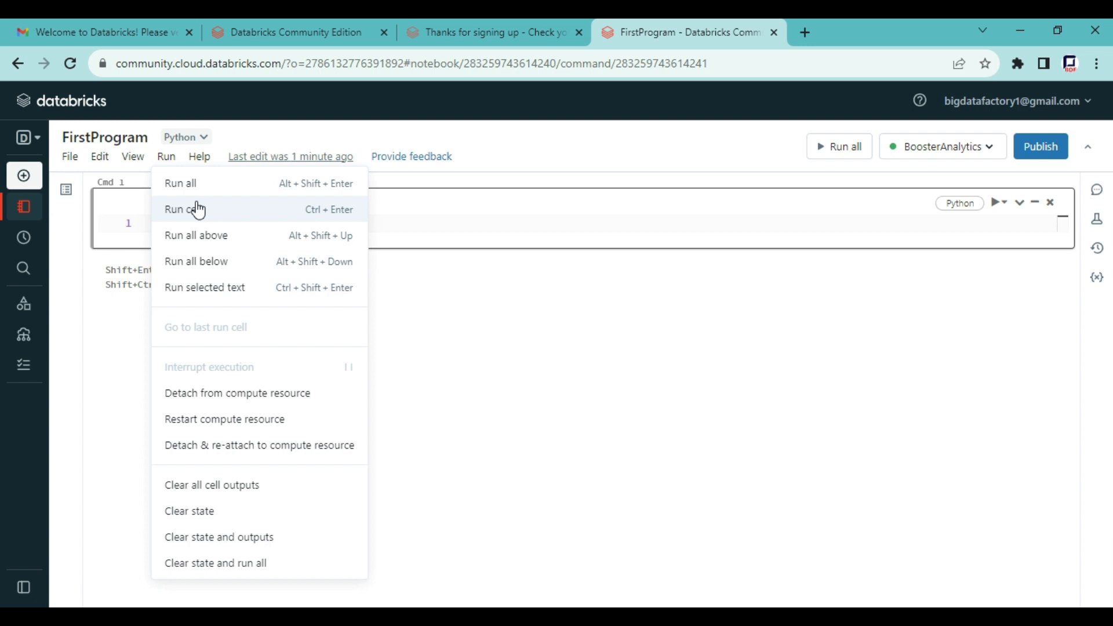
{"action": "left_click", "coordinate": [199, 208]}
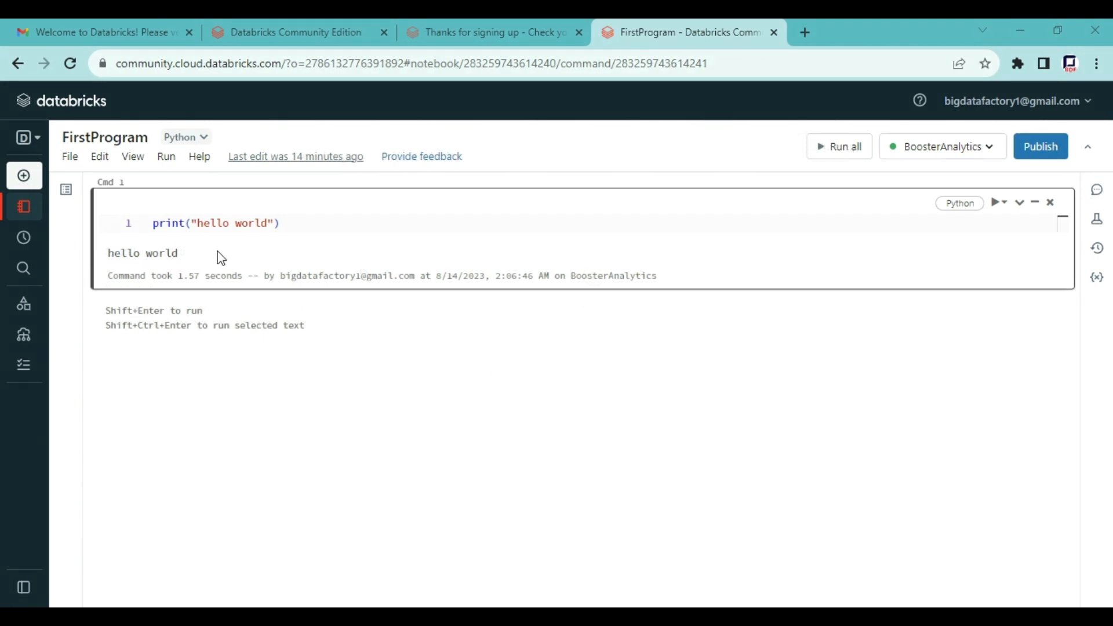
{"action": "left_click_drag", "start_coordinate": [108, 252], "coordinate": [209, 247]}
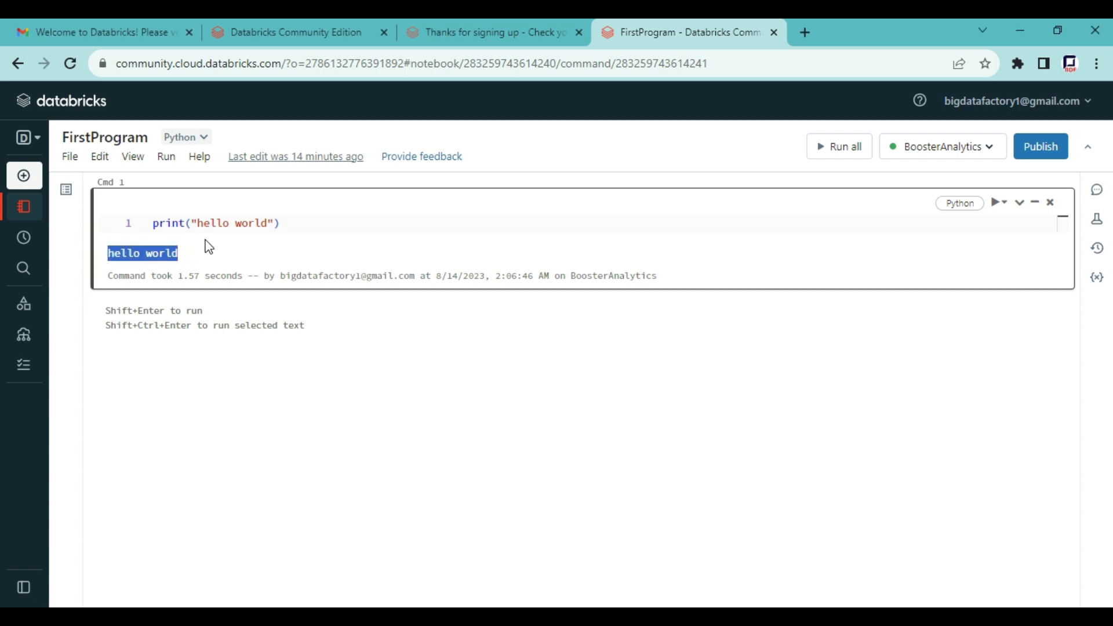
{"action": "left_click", "coordinate": [436, 413]}
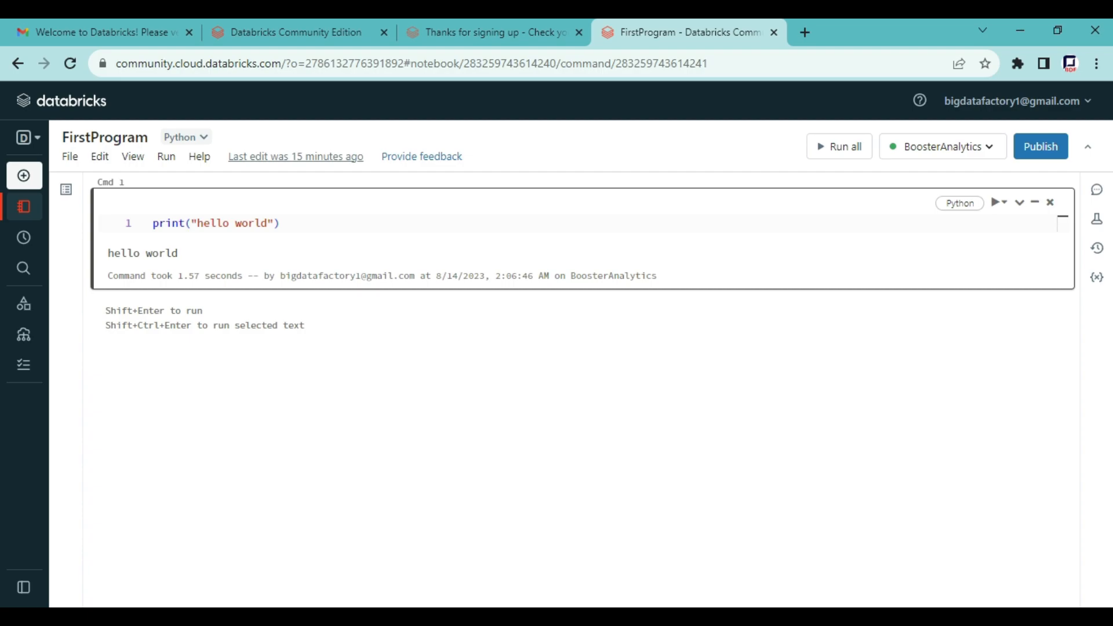
Step: Switch to the PowerPoint presentation showing the slide on how to create a Databricks community edition account
{"action": "left_click", "coordinate": [504, 616]}
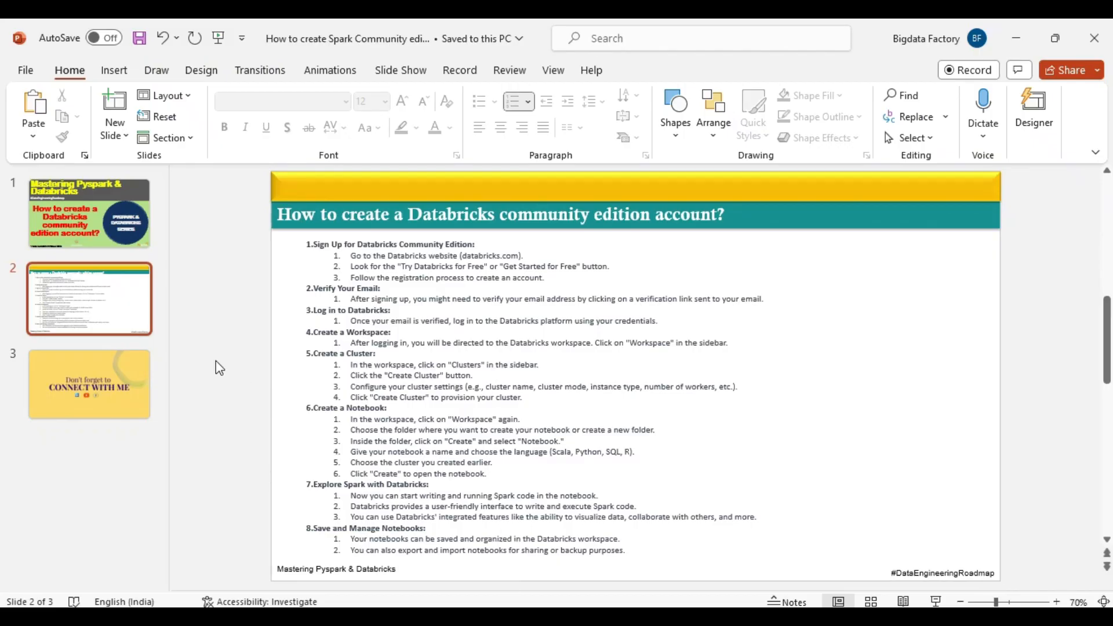